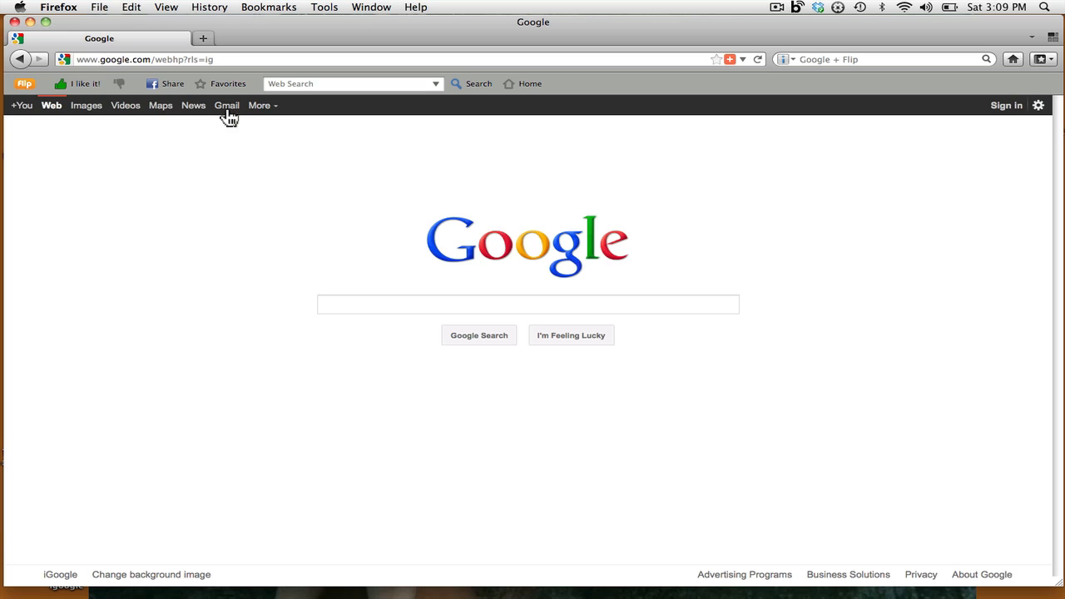
- Go from Google's homepage to iGoogle and bring up its sign-in page
{"action": "left_click_drag", "start_coordinate": [223, 65], "coordinate": [73, 65]}
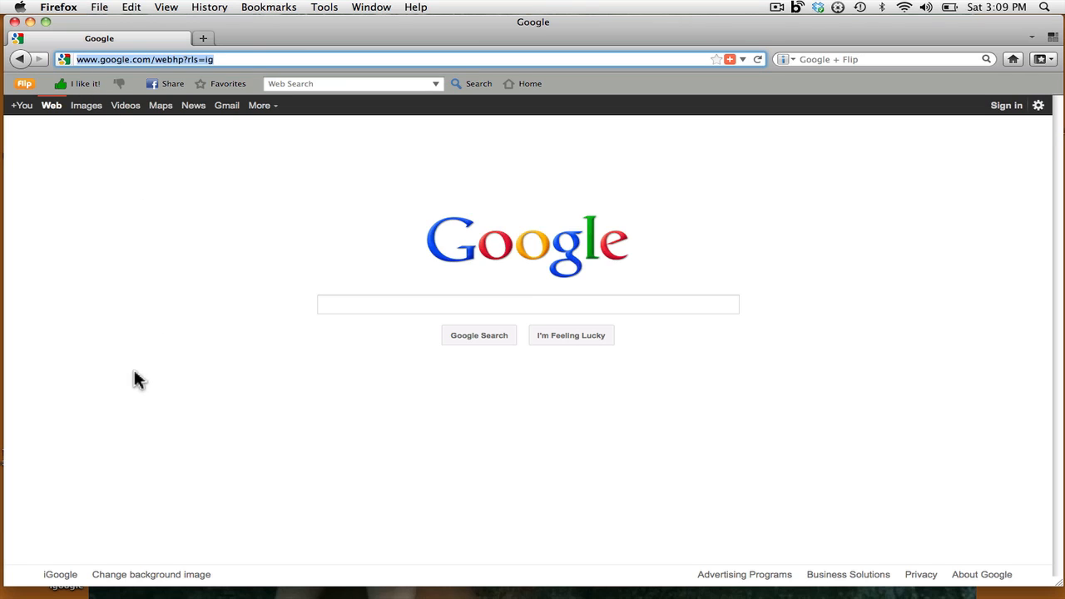
{"action": "left_click", "coordinate": [59, 575]}
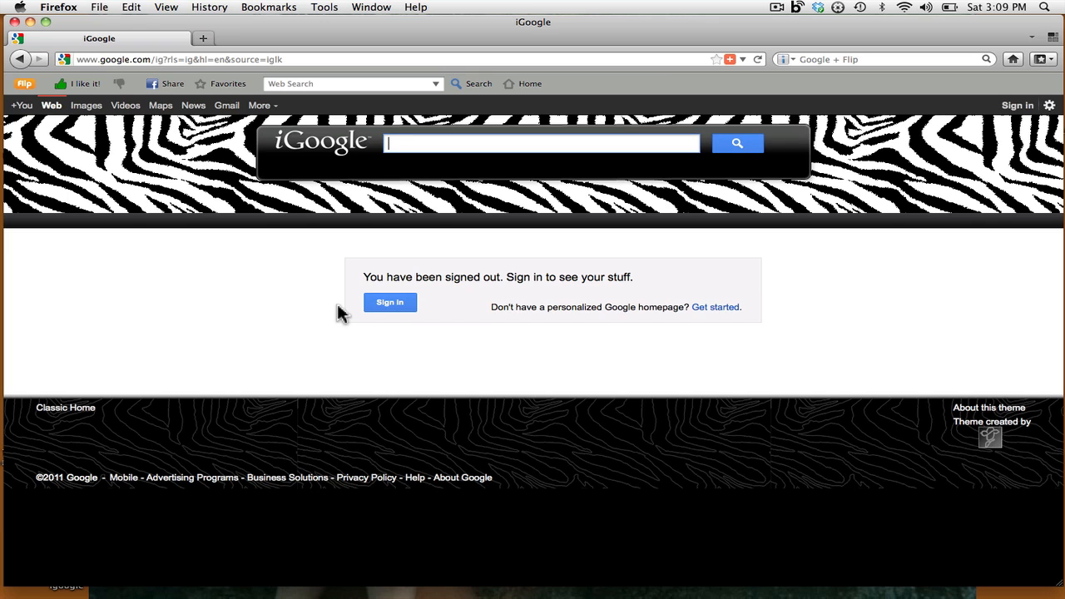
{"action": "left_click", "coordinate": [389, 302]}
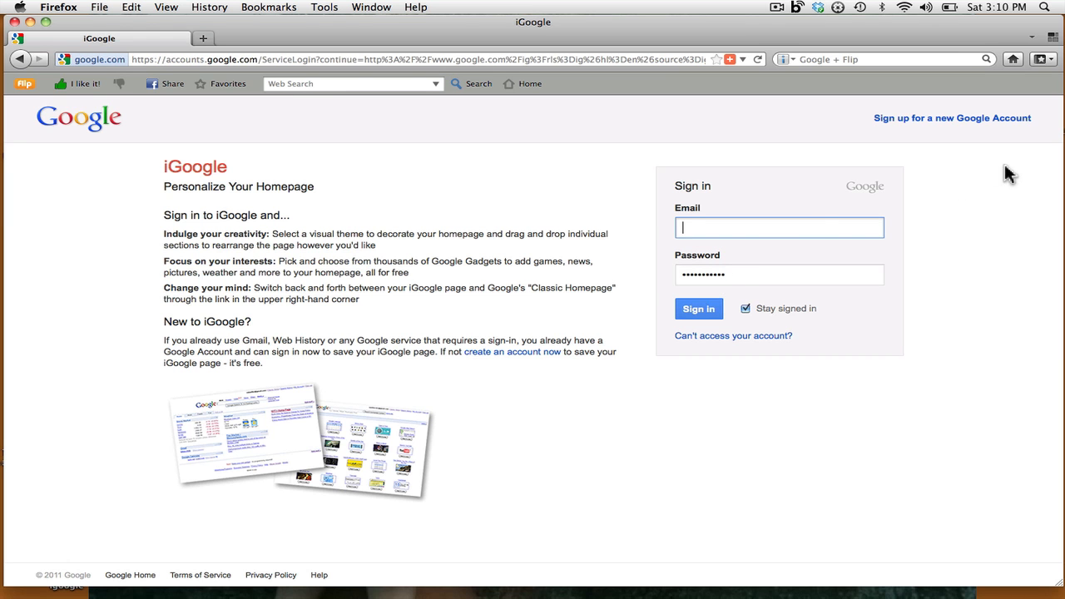
{"action": "left_click", "coordinate": [965, 119]}
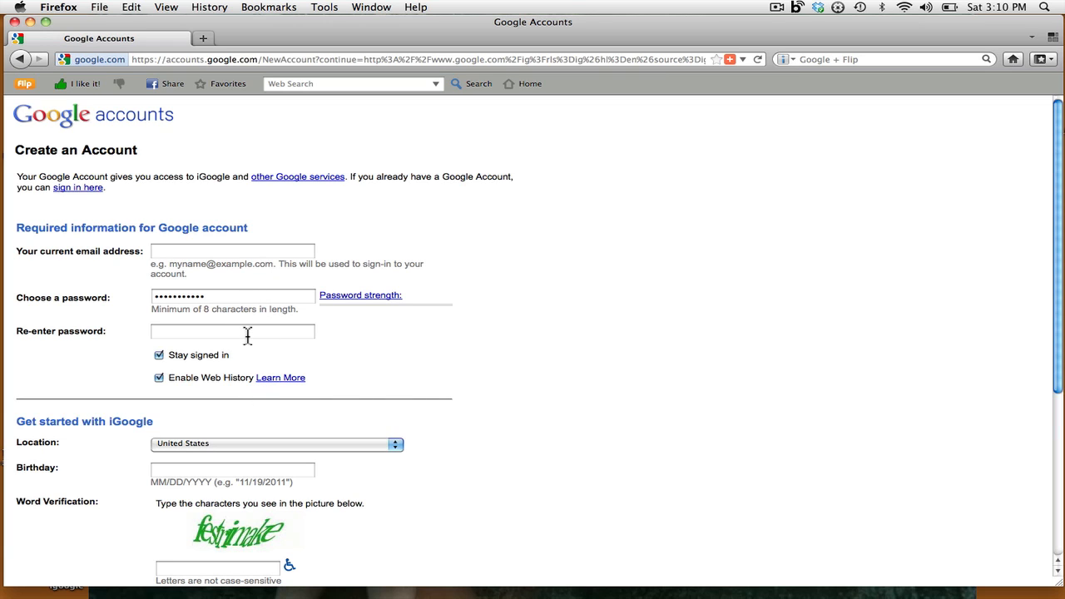
{"action": "scroll", "coordinate": [233, 491], "scroll_direction": "down", "scroll_amount": 3}
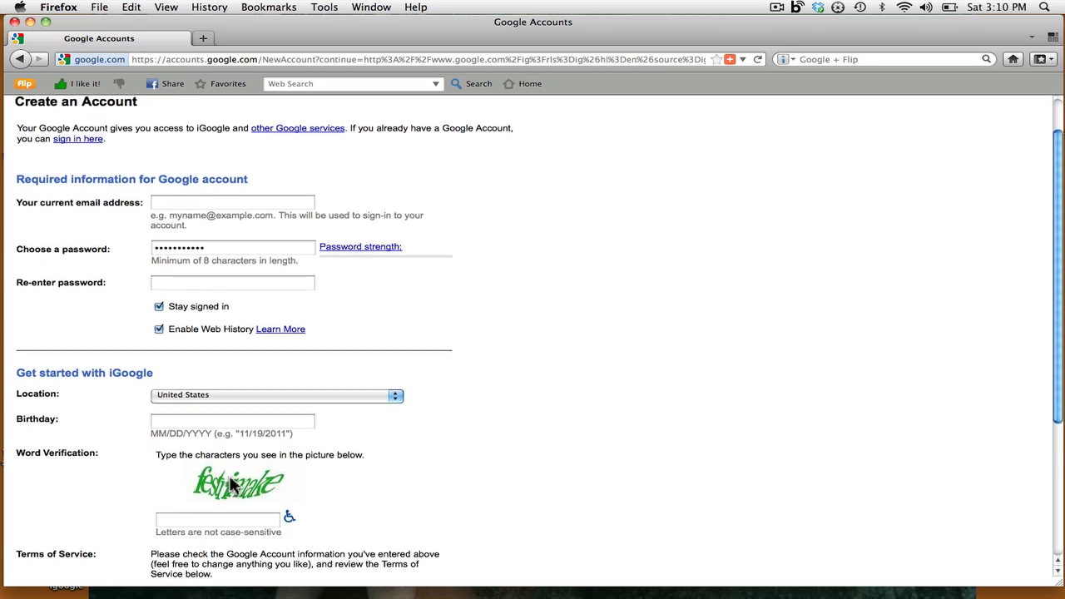
{"action": "scroll", "coordinate": [233, 486], "scroll_direction": "down", "scroll_amount": 5}
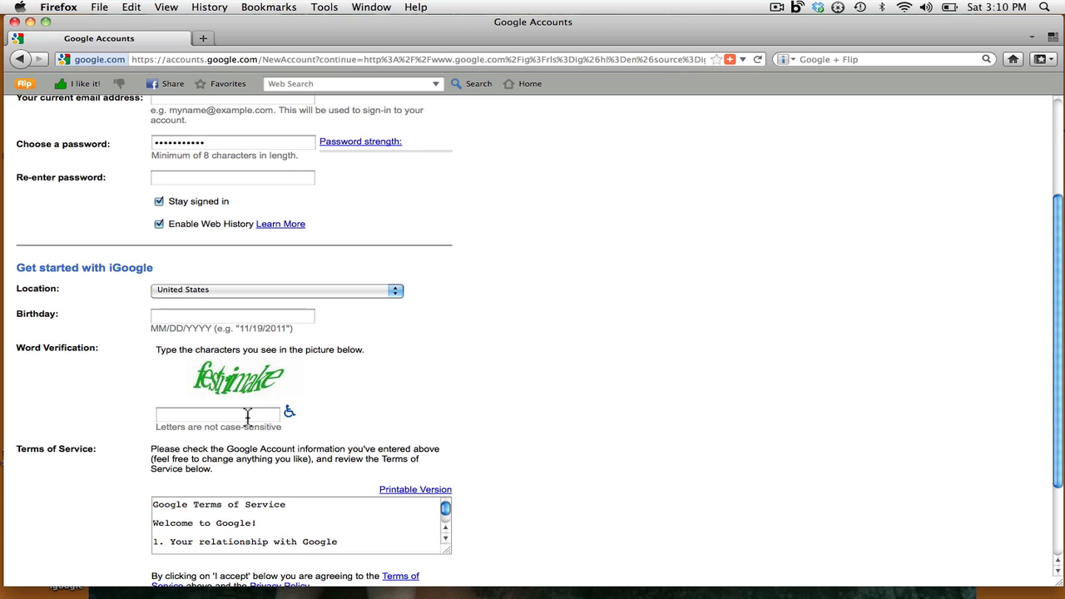
{"action": "scroll", "coordinate": [247, 414], "scroll_direction": "down", "scroll_amount": 5}
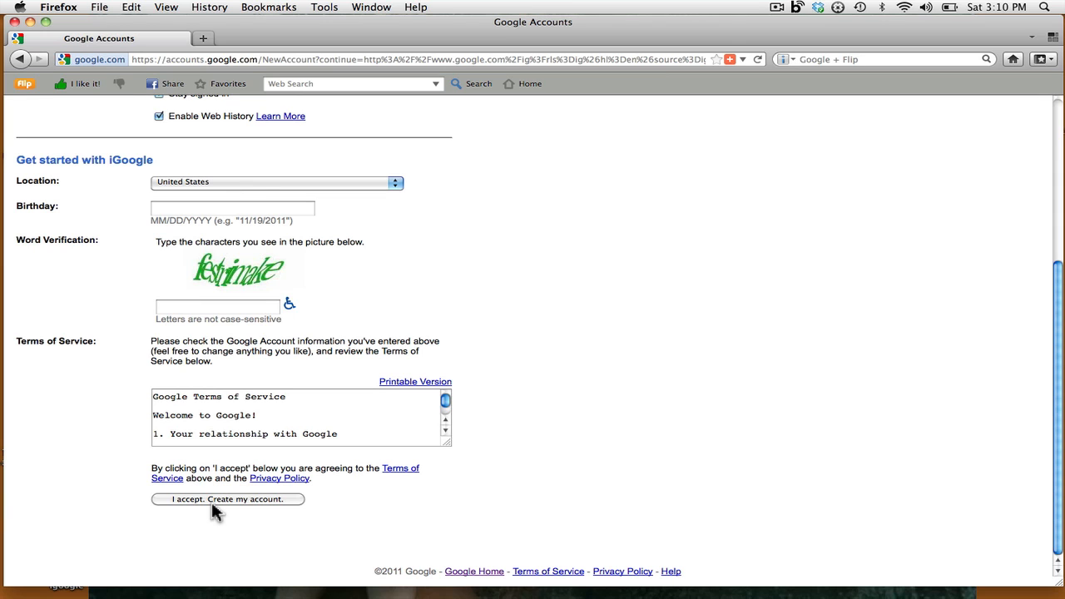
{"action": "scroll", "coordinate": [211, 509], "scroll_direction": "up", "scroll_amount": 6}
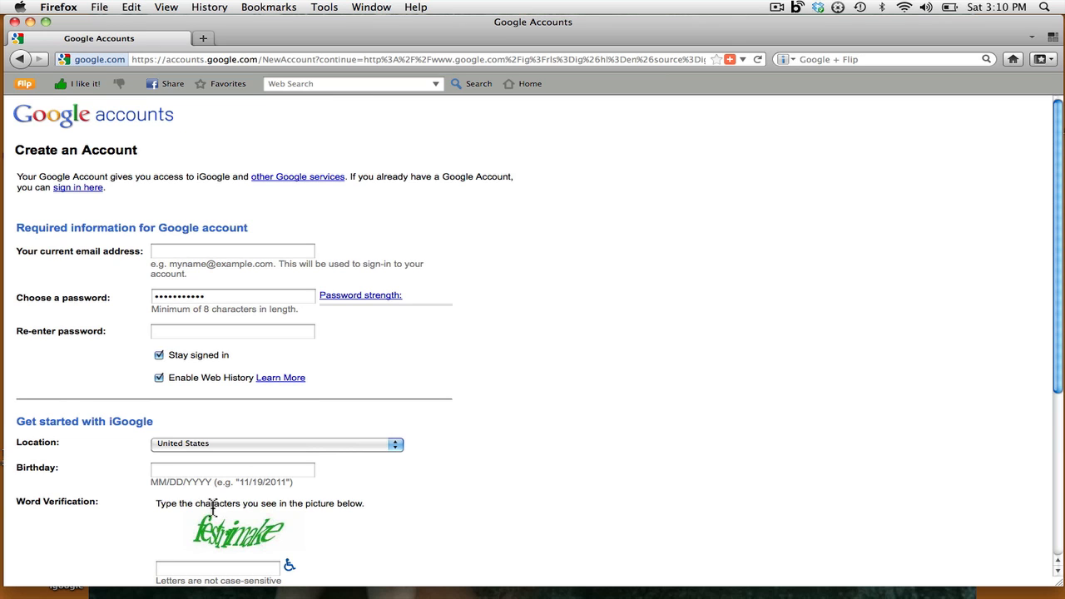
{"action": "left_click", "coordinate": [22, 60]}
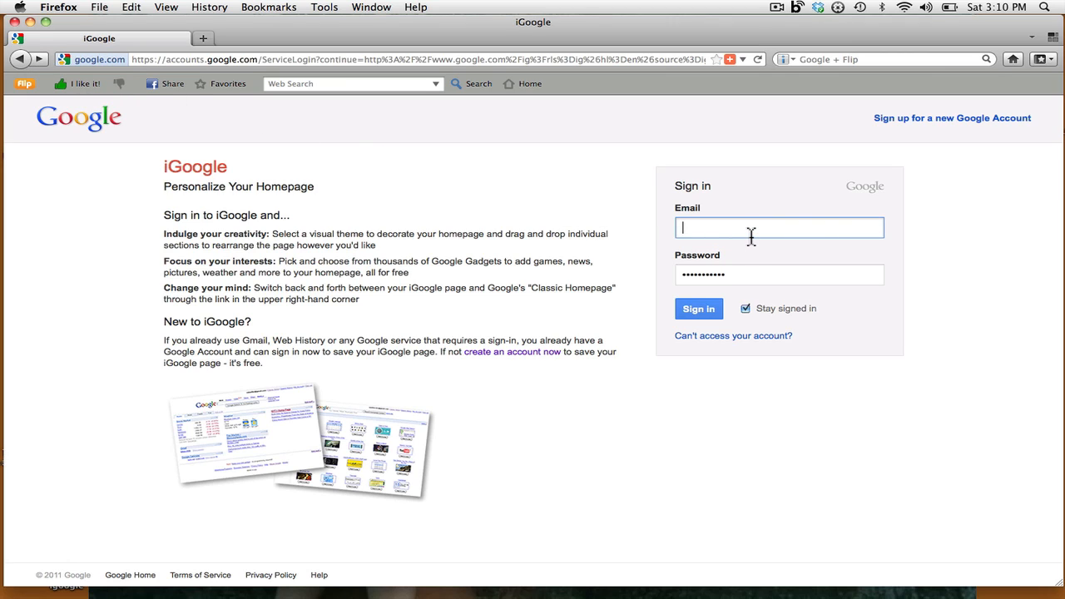
- Enter the Google account's e-mail address and sign in to iGoogle
{"action": "left_click", "coordinate": [708, 310]}
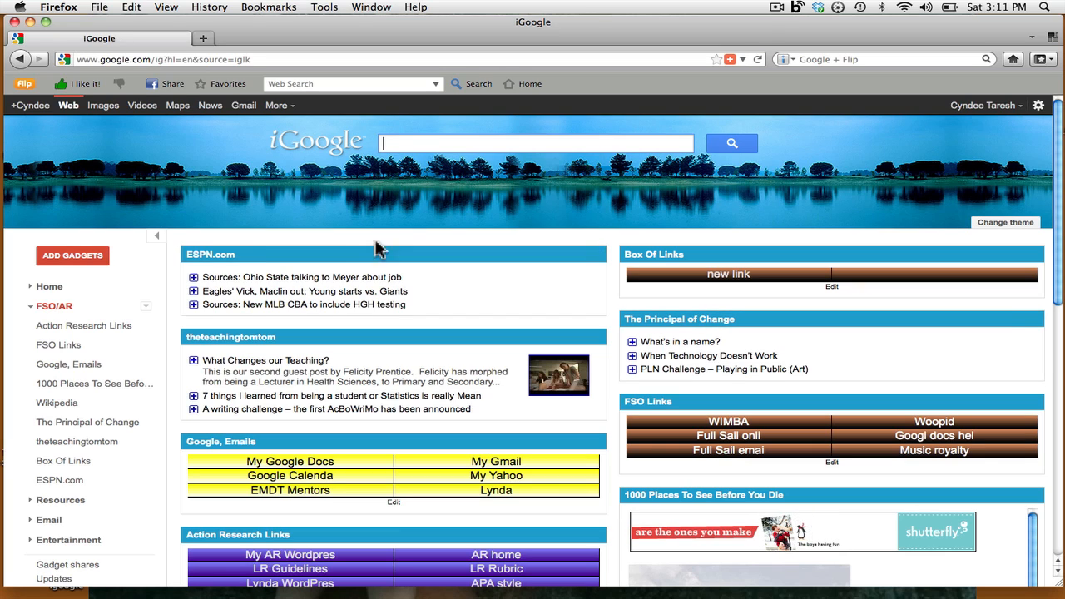
- Switch to the Home tab and look over its Diigo, Weather and Google Calendar gadgets
{"action": "left_click", "coordinate": [49, 288]}
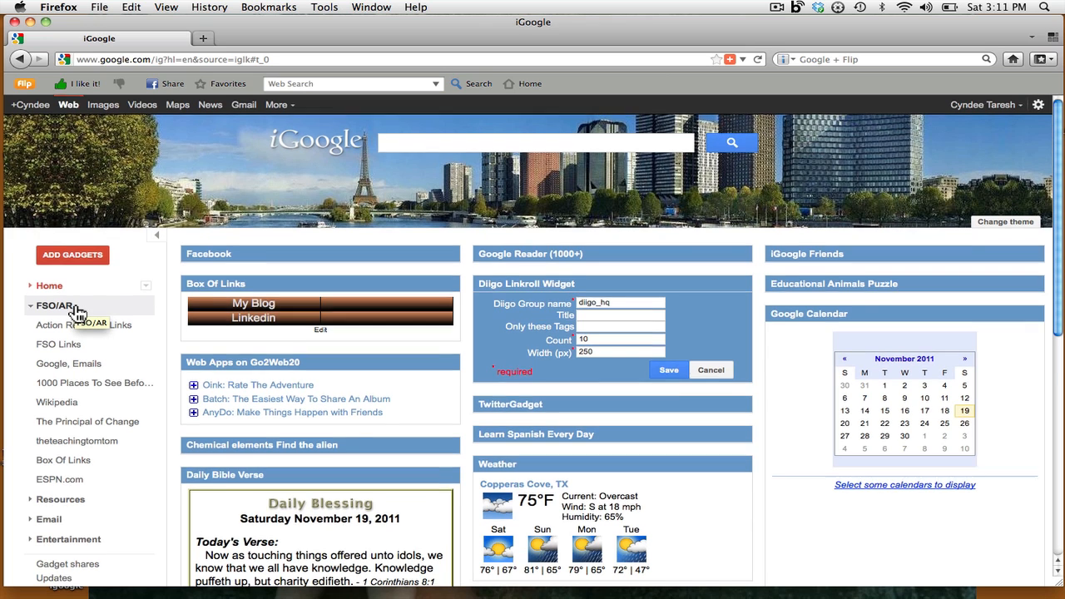
{"action": "scroll", "coordinate": [76, 312], "scroll_direction": "down", "scroll_amount": 3}
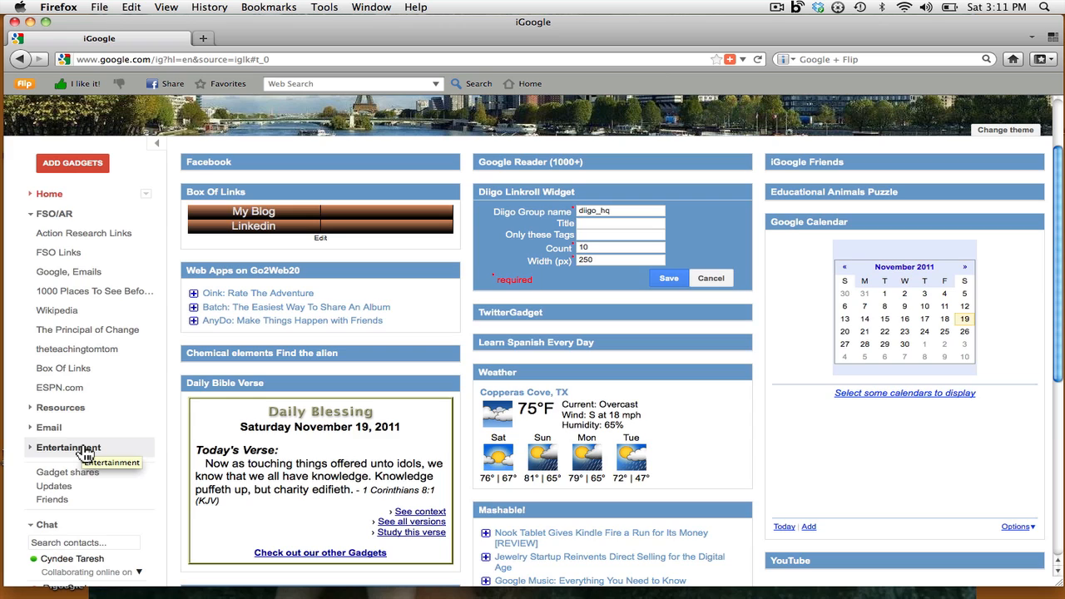
{"action": "scroll", "coordinate": [86, 454], "scroll_direction": "up", "scroll_amount": 3}
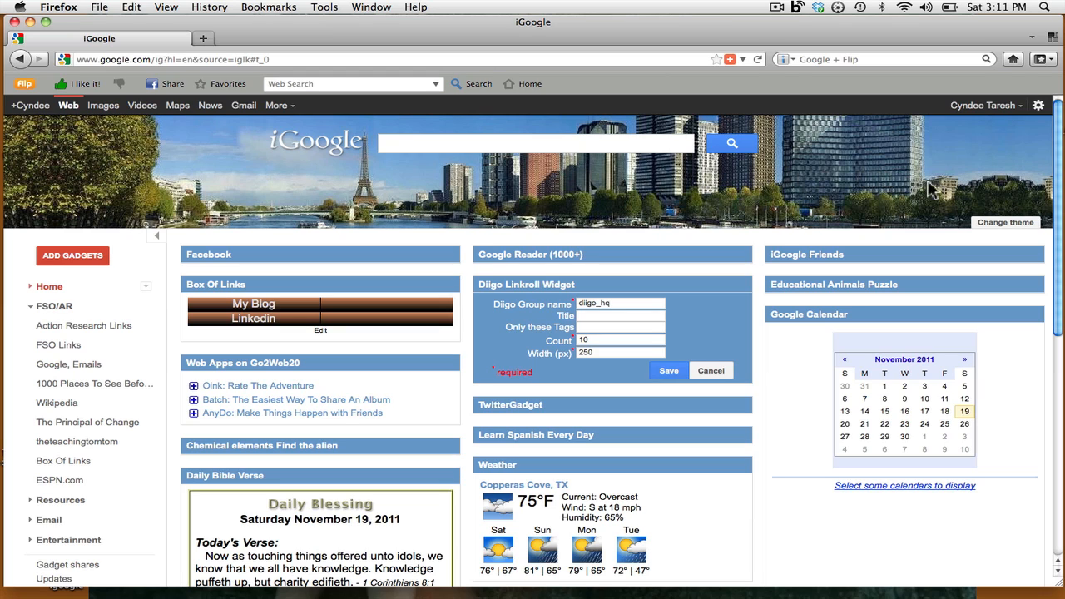
- Try a black patterned theme from the theme gallery, then revert it with browser back
{"action": "left_click", "coordinate": [1011, 223]}
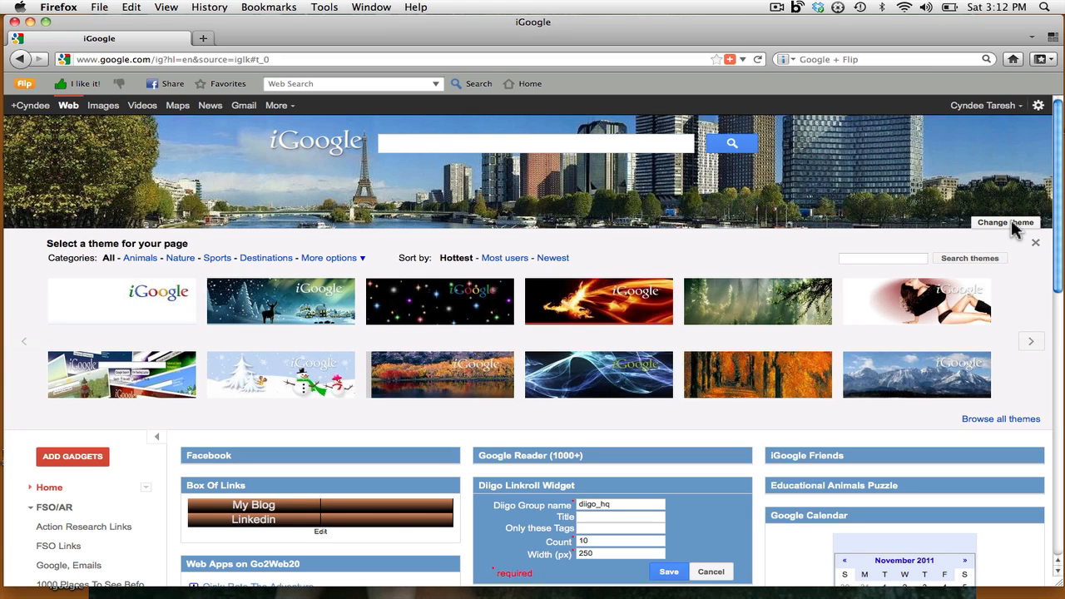
{"action": "left_click", "coordinate": [1032, 348]}
{"action": "left_click", "coordinate": [1032, 348]}
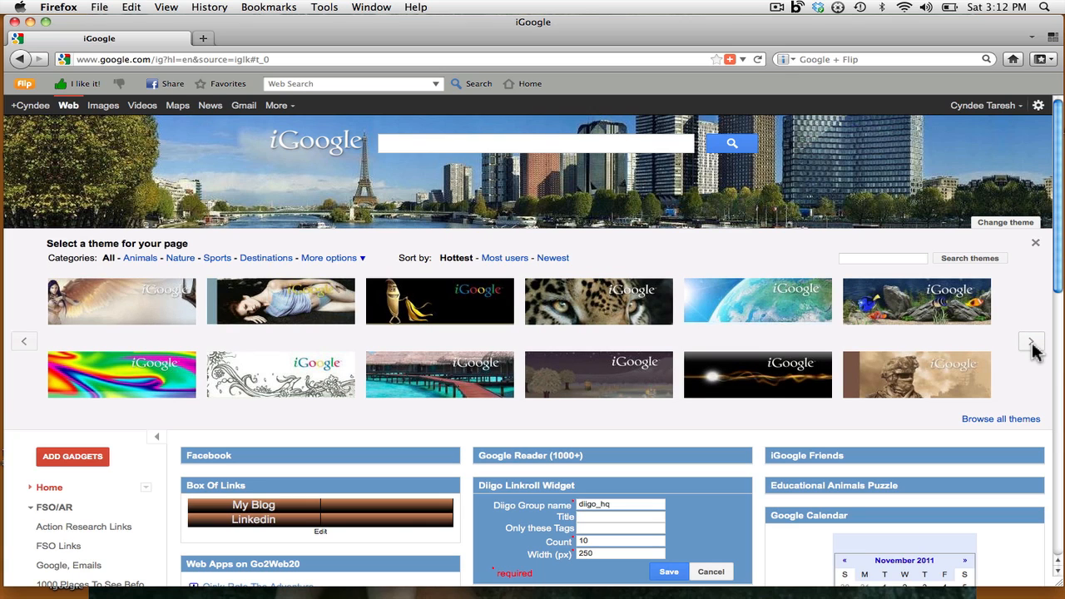
{"action": "left_click", "coordinate": [1036, 352]}
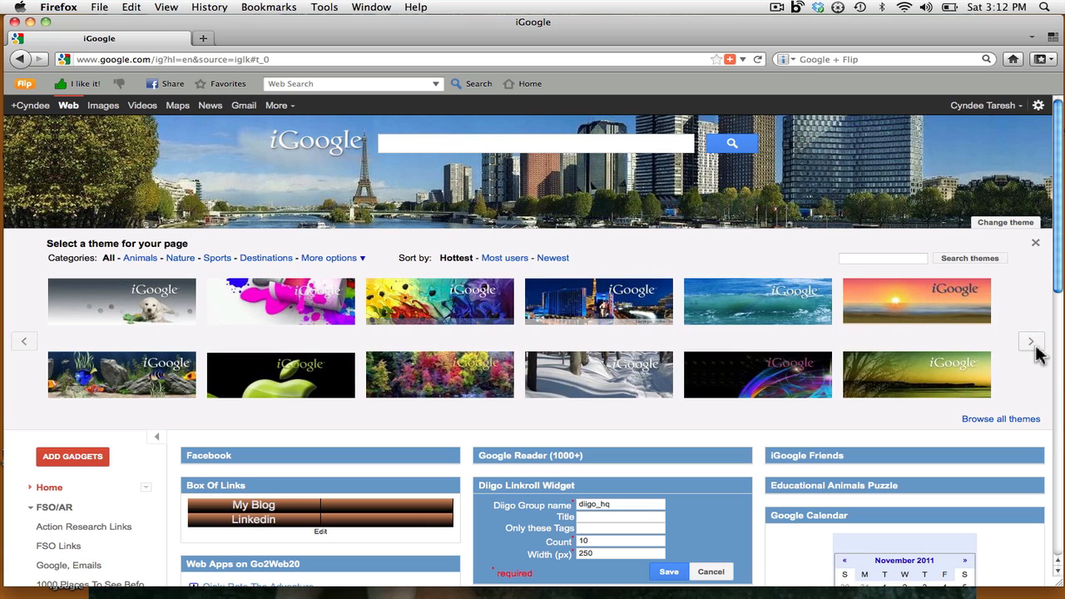
{"action": "left_click", "coordinate": [1031, 343]}
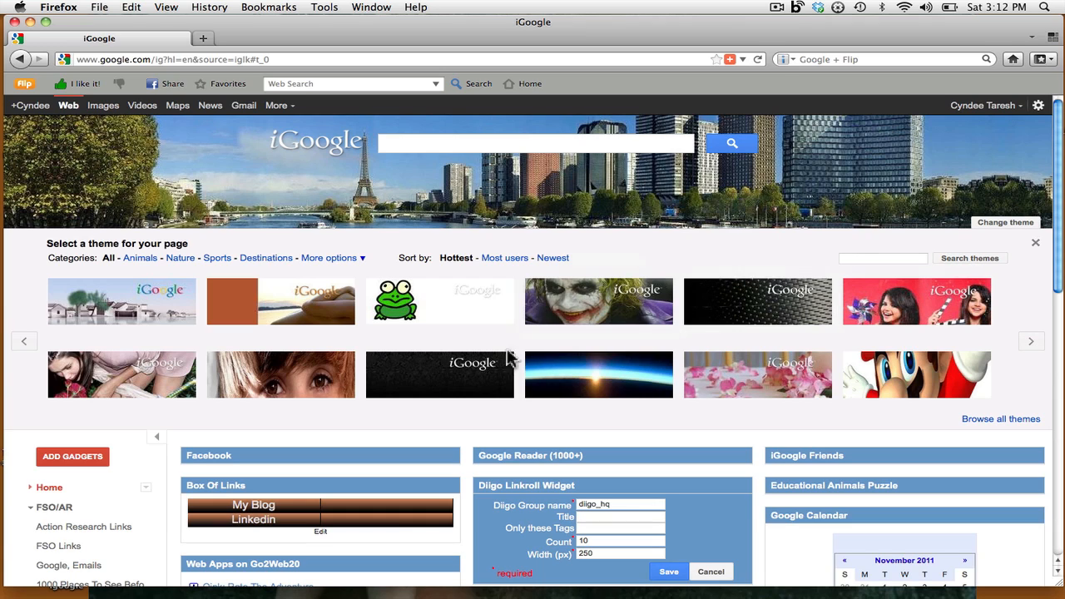
{"action": "left_click", "coordinate": [434, 374]}
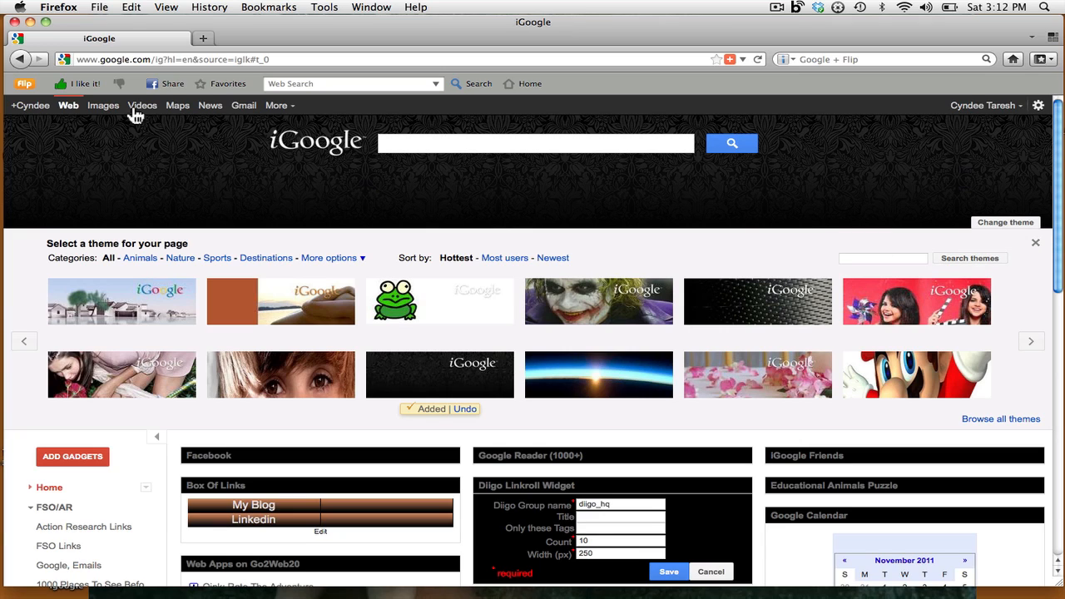
{"action": "left_click", "coordinate": [18, 60]}
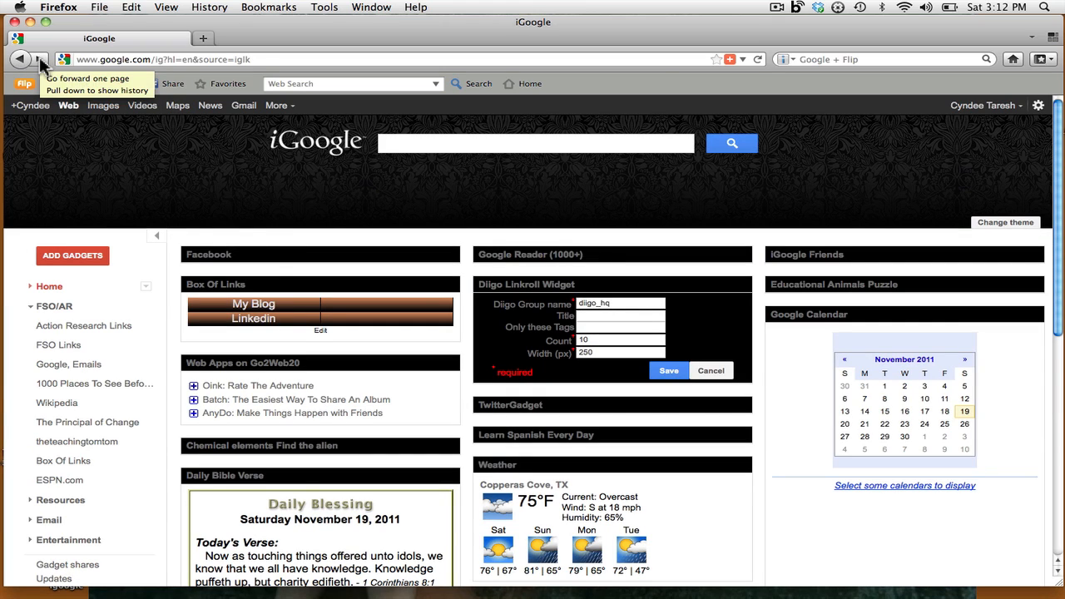
{"action": "left_click", "coordinate": [39, 59]}
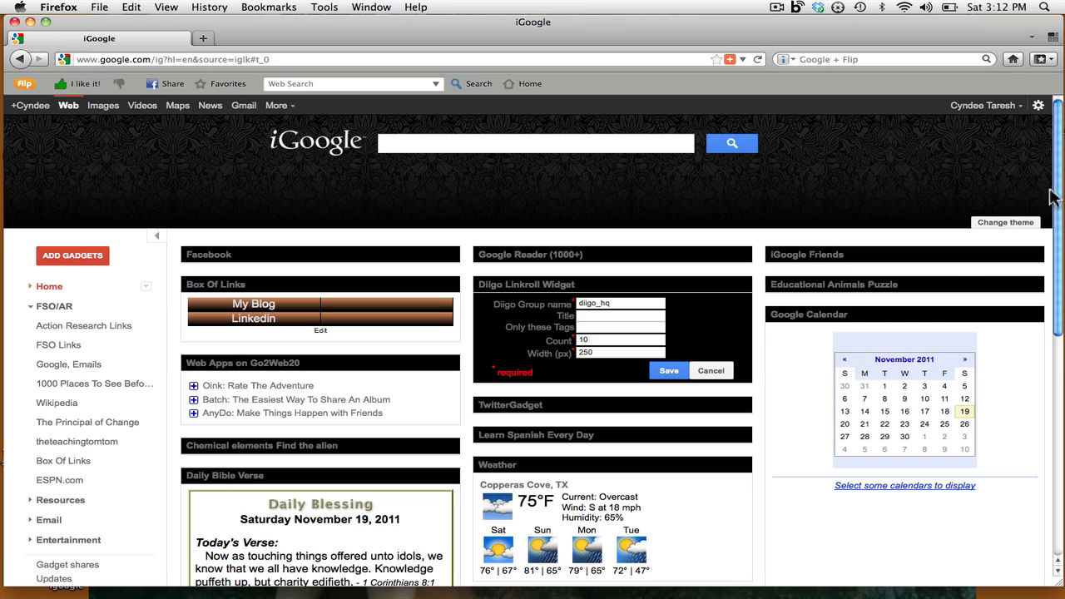
- Apply the Las Vegas skyline theme from the gallery and close the theme panel
{"action": "left_click", "coordinate": [997, 226]}
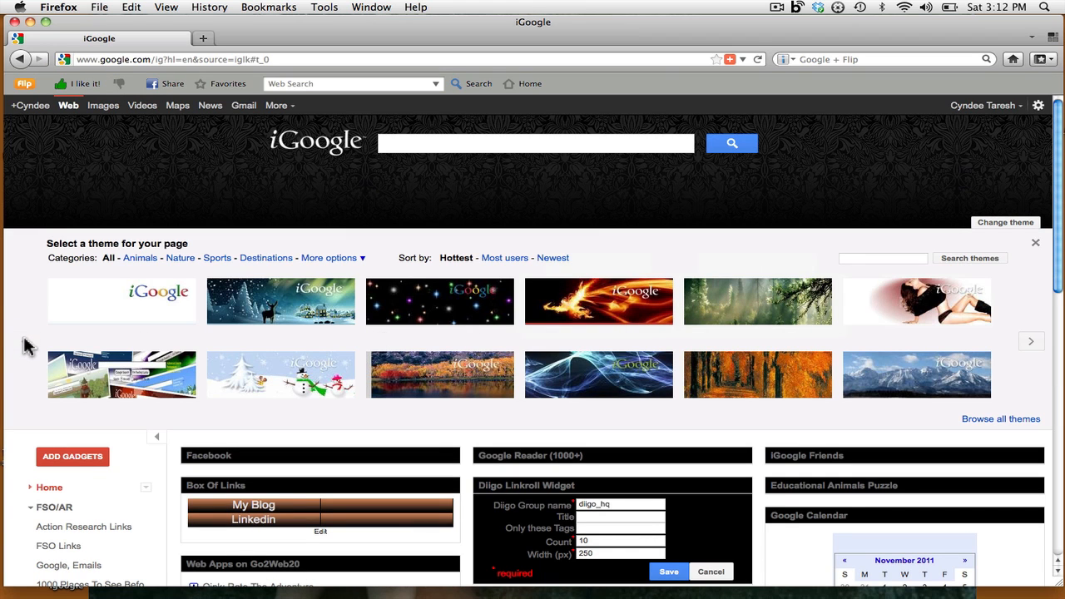
{"action": "left_click", "coordinate": [1030, 342]}
{"action": "left_click", "coordinate": [1030, 343]}
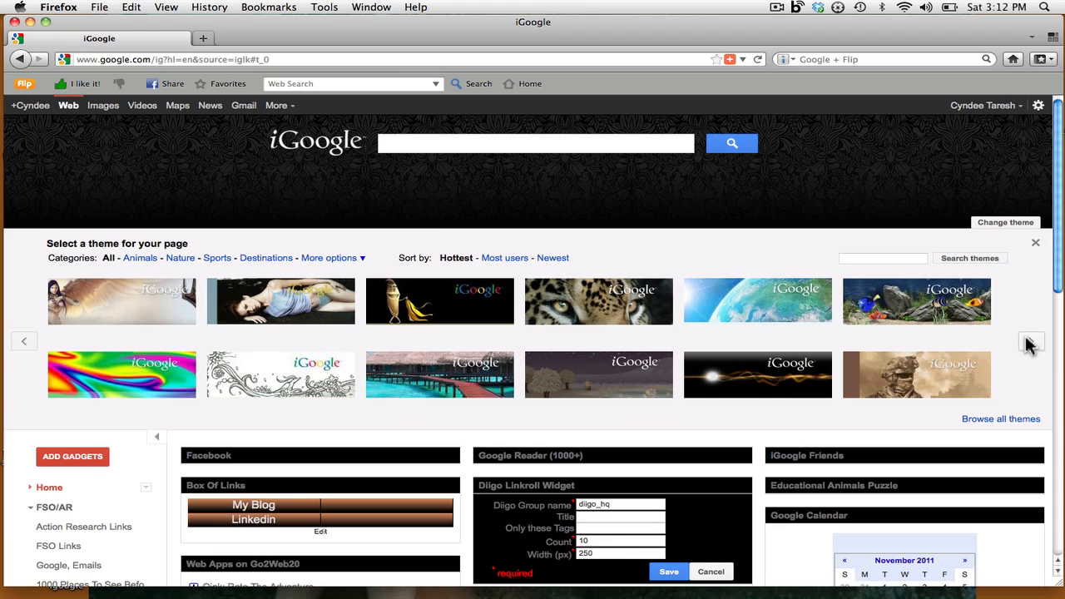
{"action": "left_click", "coordinate": [1030, 344]}
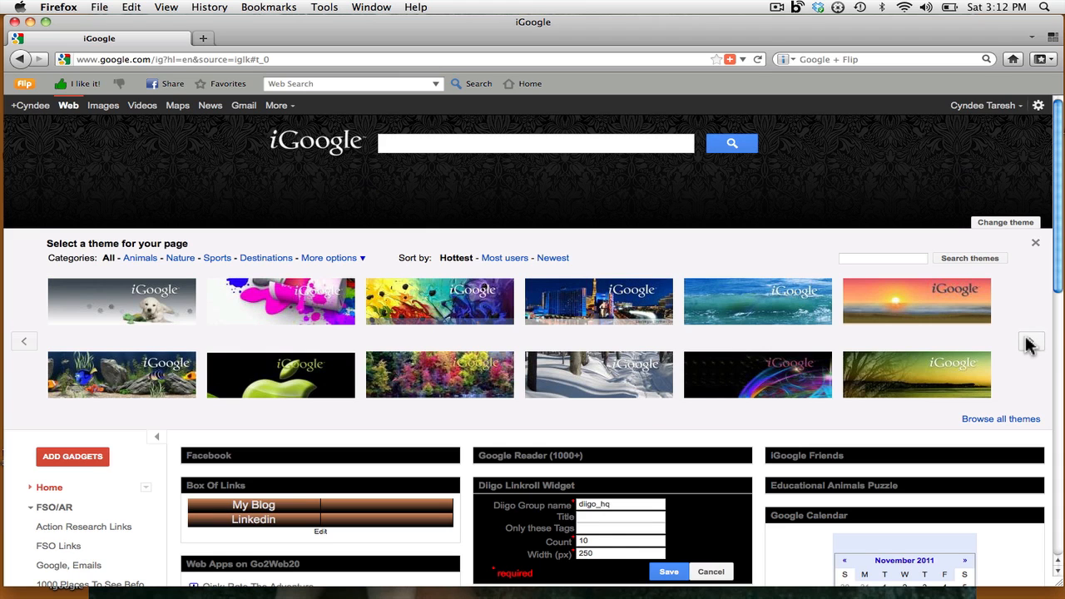
{"action": "left_click", "coordinate": [622, 306]}
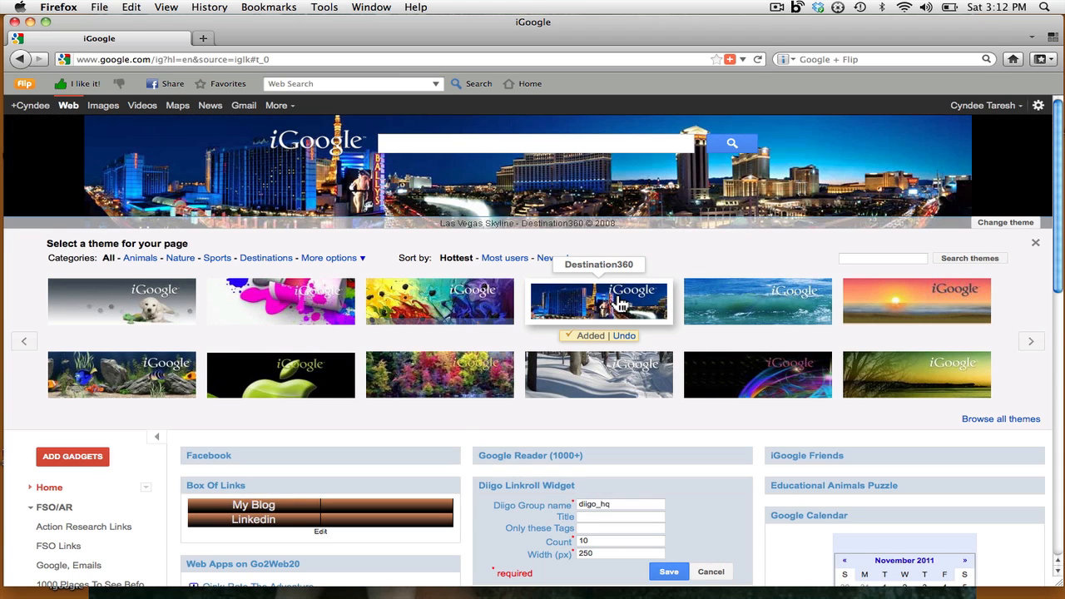
{"action": "left_click", "coordinate": [1035, 247]}
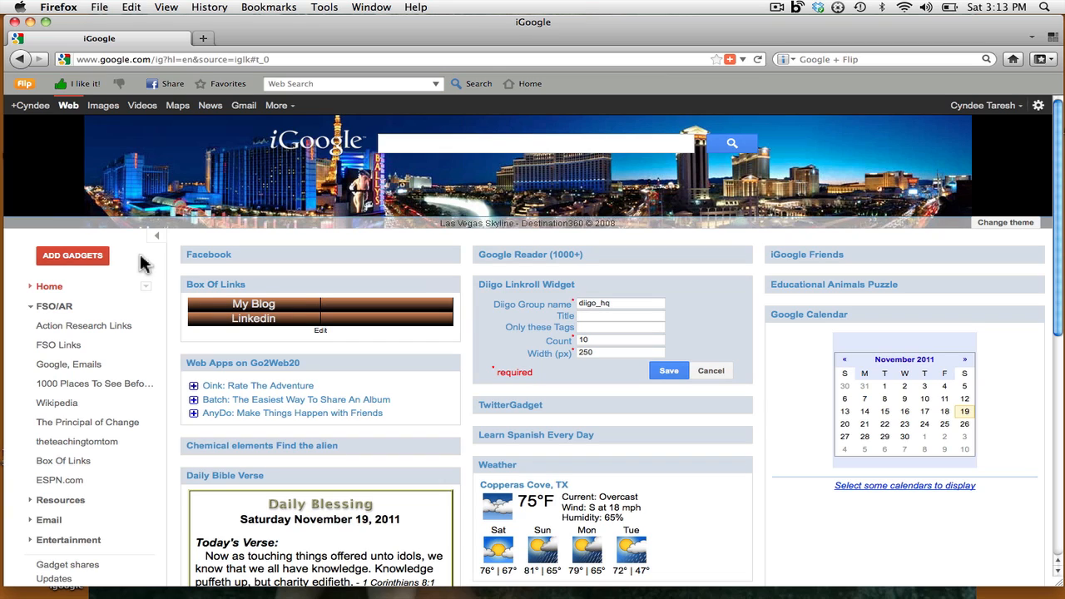
- Search the gadget directory for 'box of links' and add the Box Of Links gadget
{"action": "left_click", "coordinate": [73, 261]}
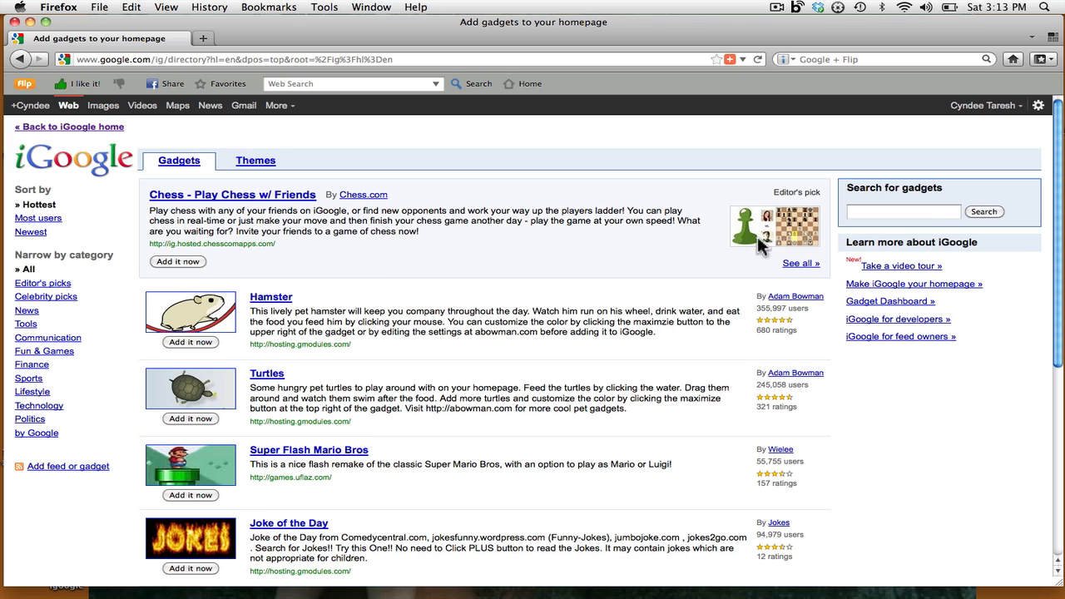
{"action": "left_click", "coordinate": [928, 213]}
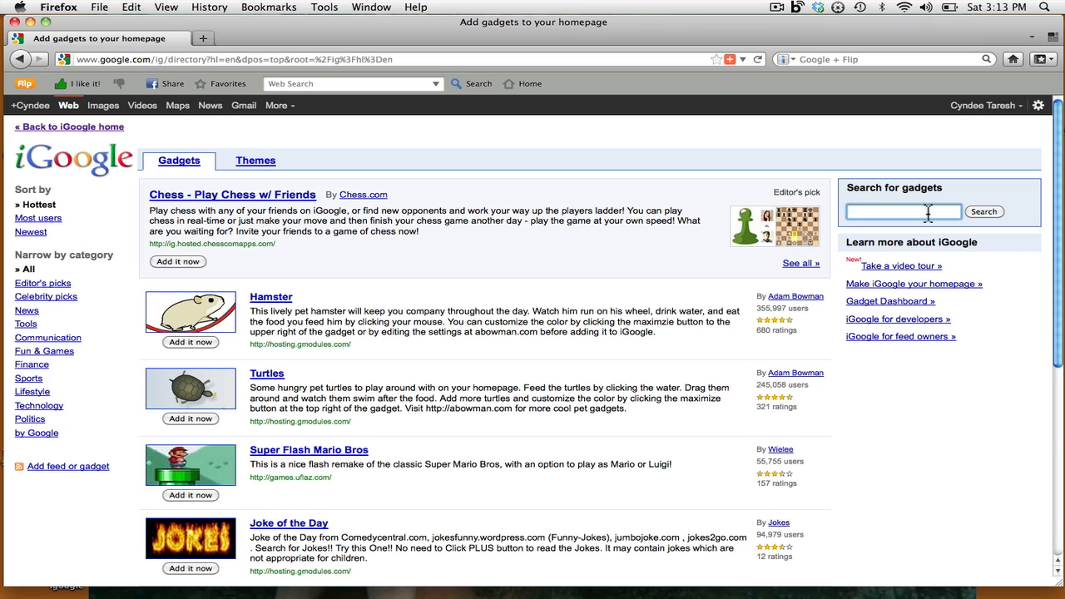
{"action": "type", "text": "box of links"}
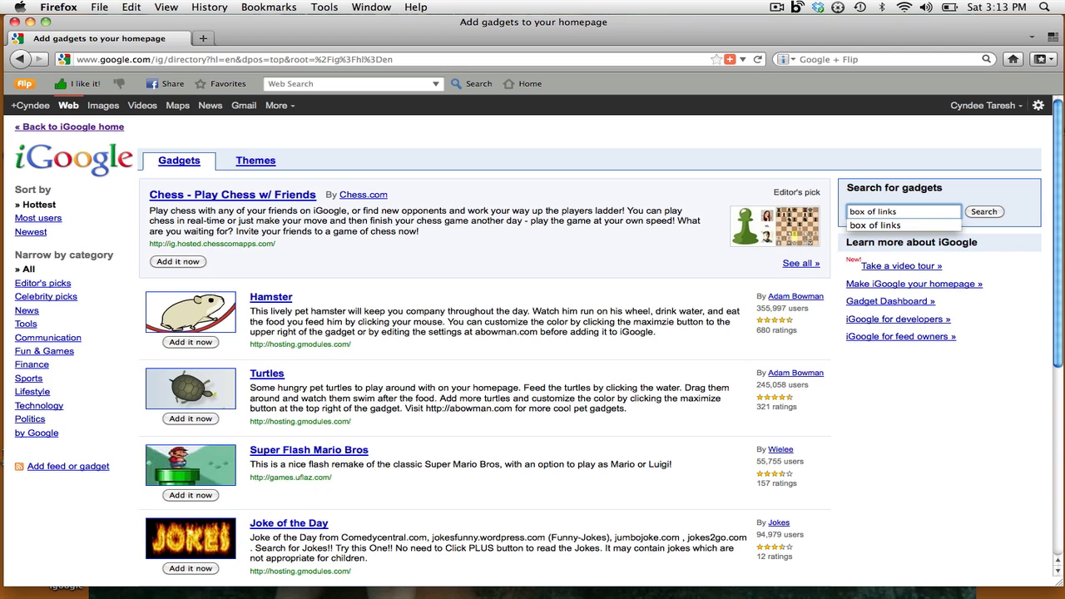
{"action": "key", "text": "Return"}
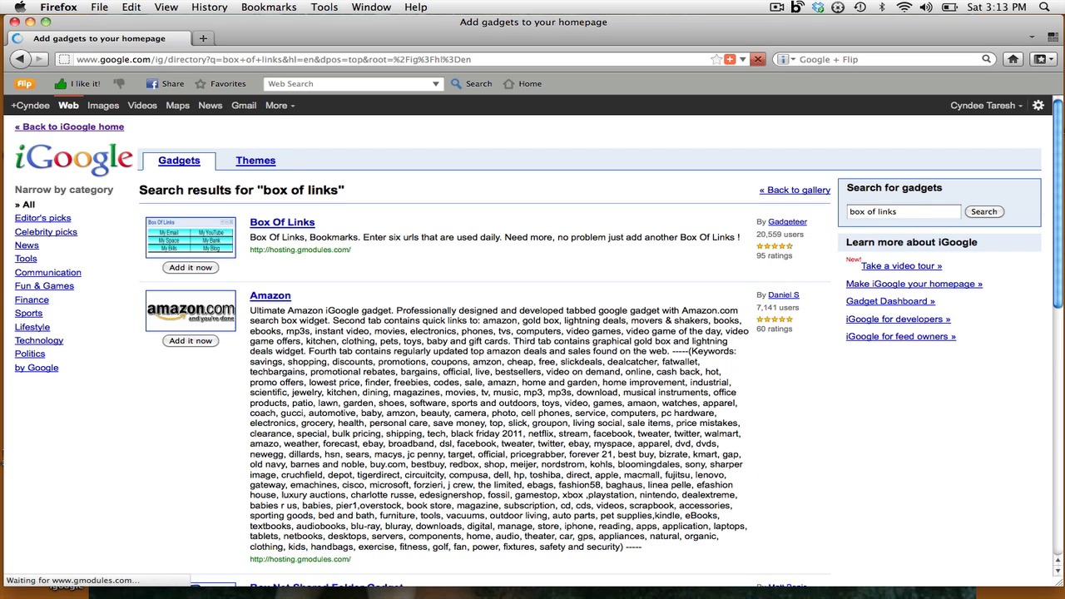
{"action": "left_click", "coordinate": [205, 267]}
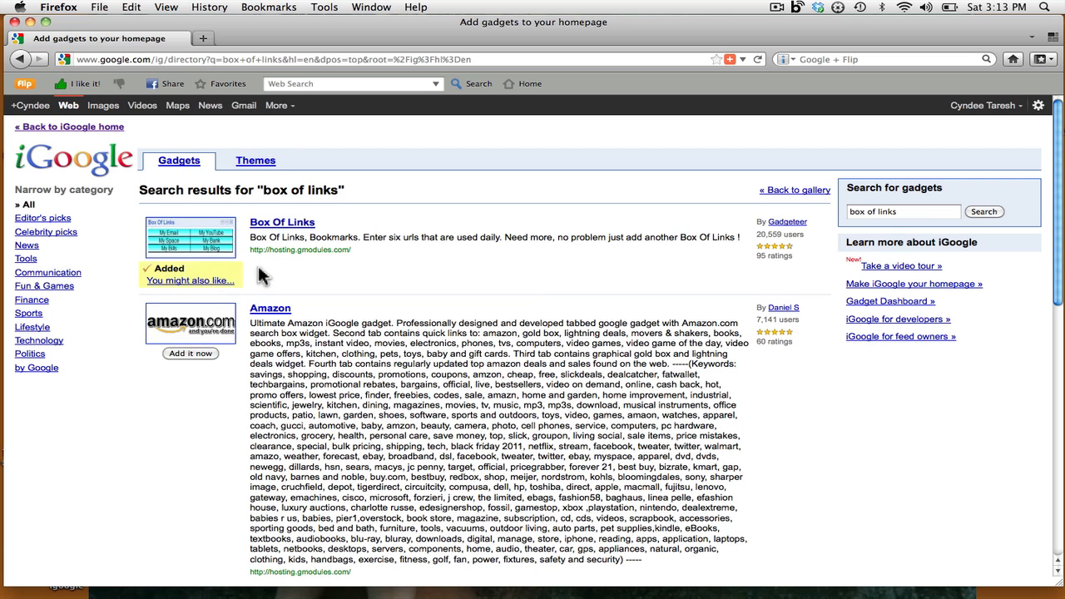
- Back on the homepage, color the Box Of Links bar dark purple with Light text
{"action": "left_click", "coordinate": [93, 129]}
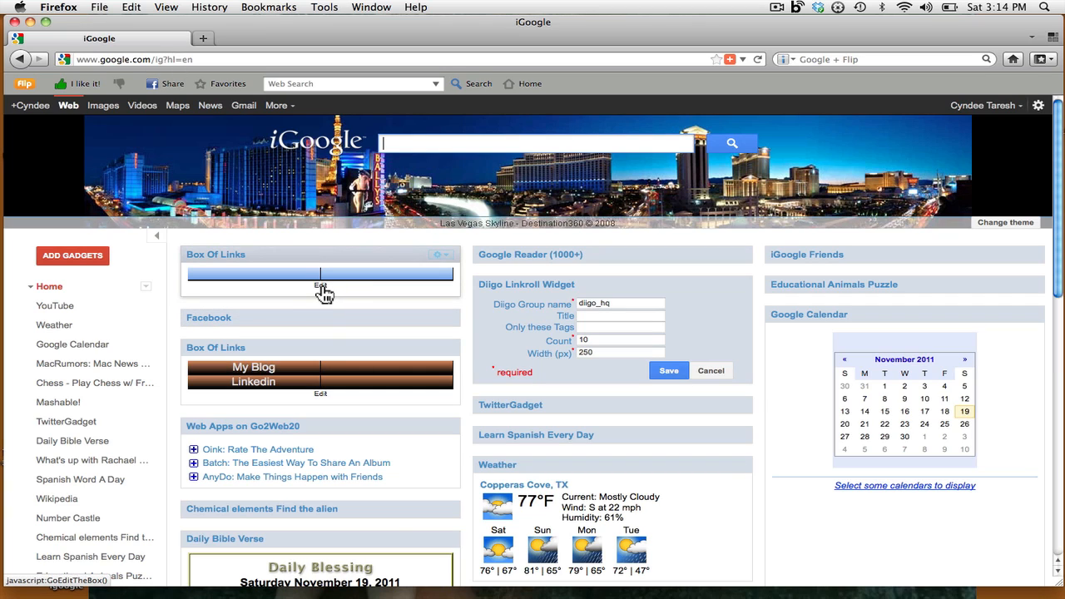
{"action": "left_click", "coordinate": [321, 287]}
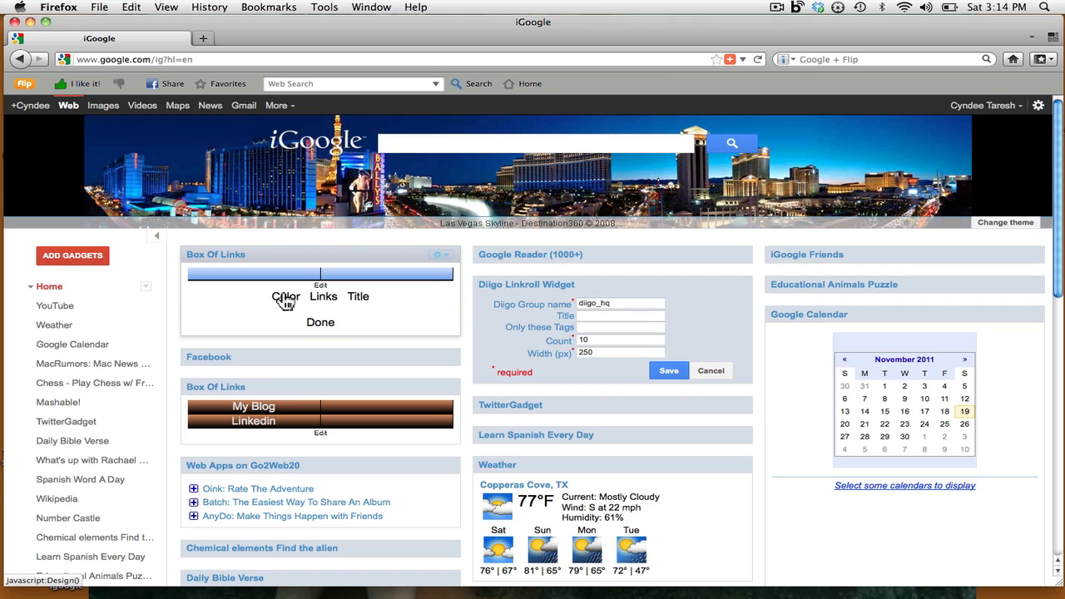
{"action": "left_click", "coordinate": [284, 298]}
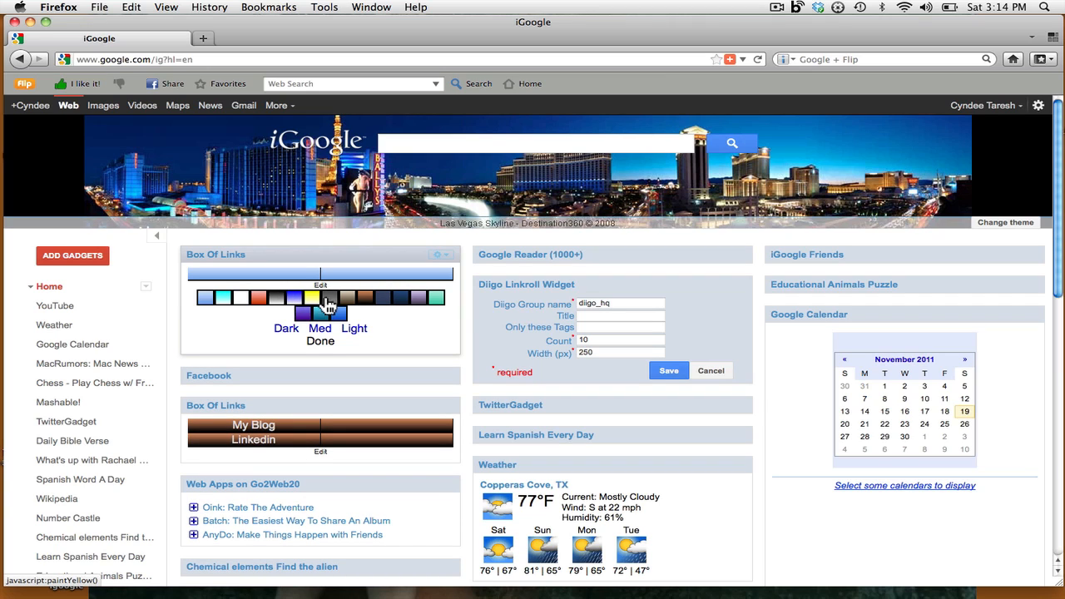
{"action": "left_click", "coordinate": [302, 313]}
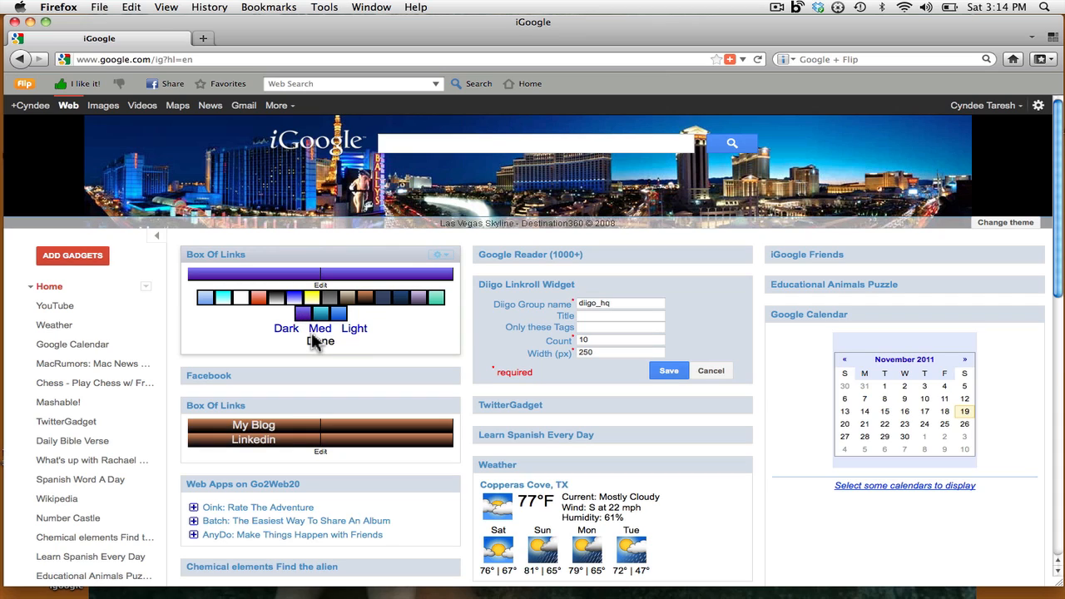
{"action": "left_click", "coordinate": [359, 334]}
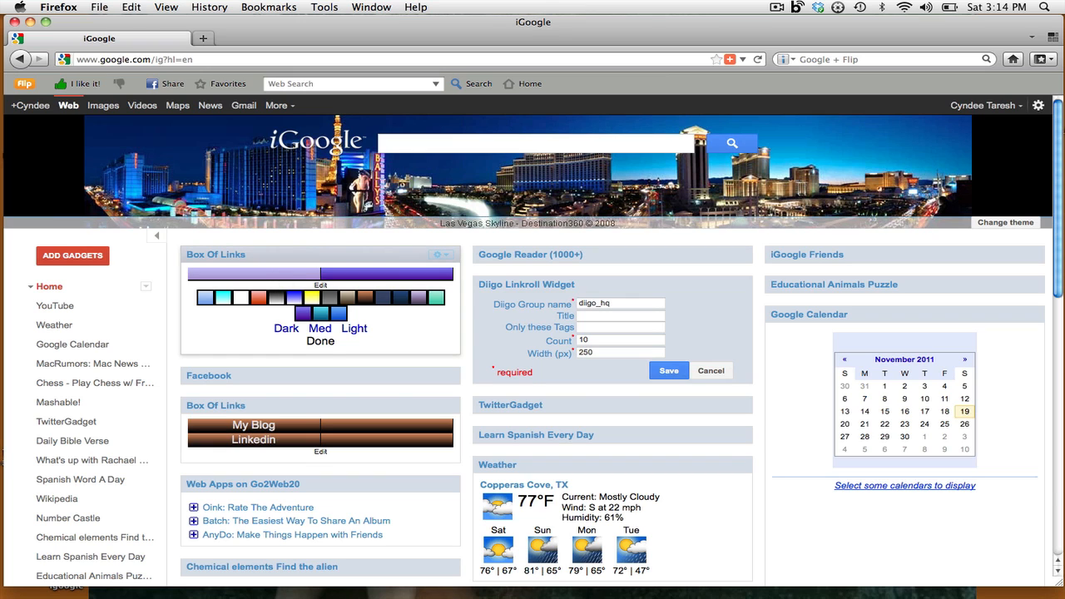
{"action": "scroll", "coordinate": [533, 333], "scroll_direction": "down", "scroll_amount": 10}
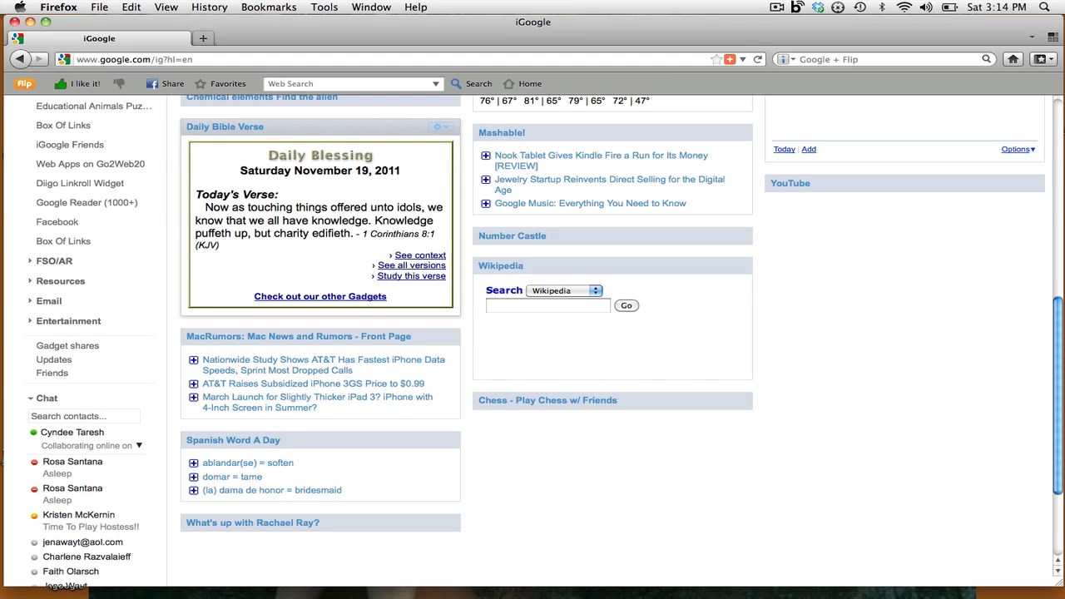
{"action": "scroll", "coordinate": [533, 332], "scroll_direction": "up", "scroll_amount": 10}
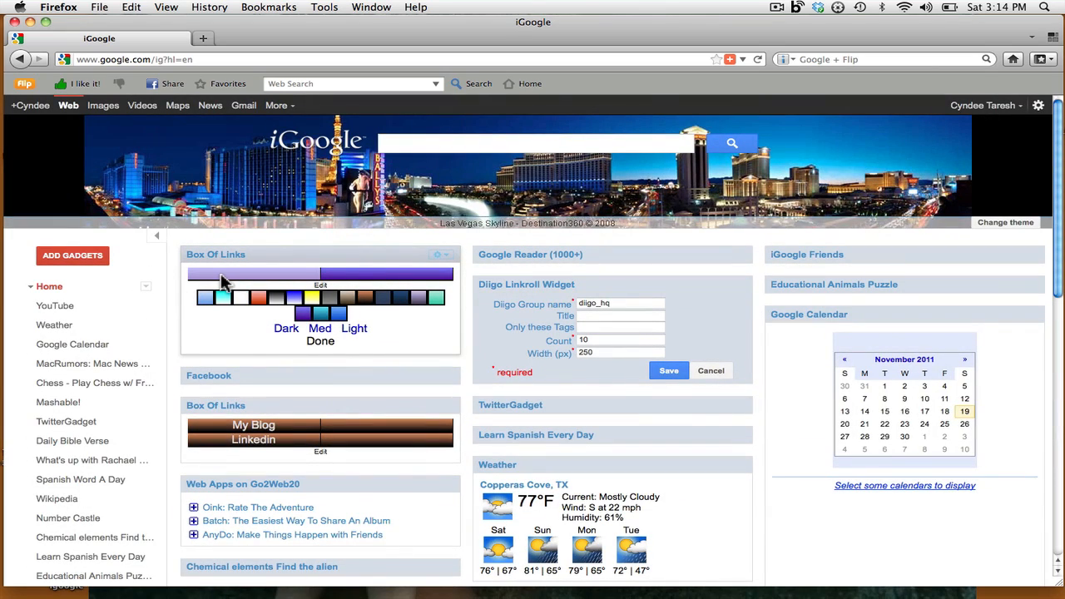
{"action": "scroll", "coordinate": [222, 283], "scroll_direction": "down", "scroll_amount": 10}
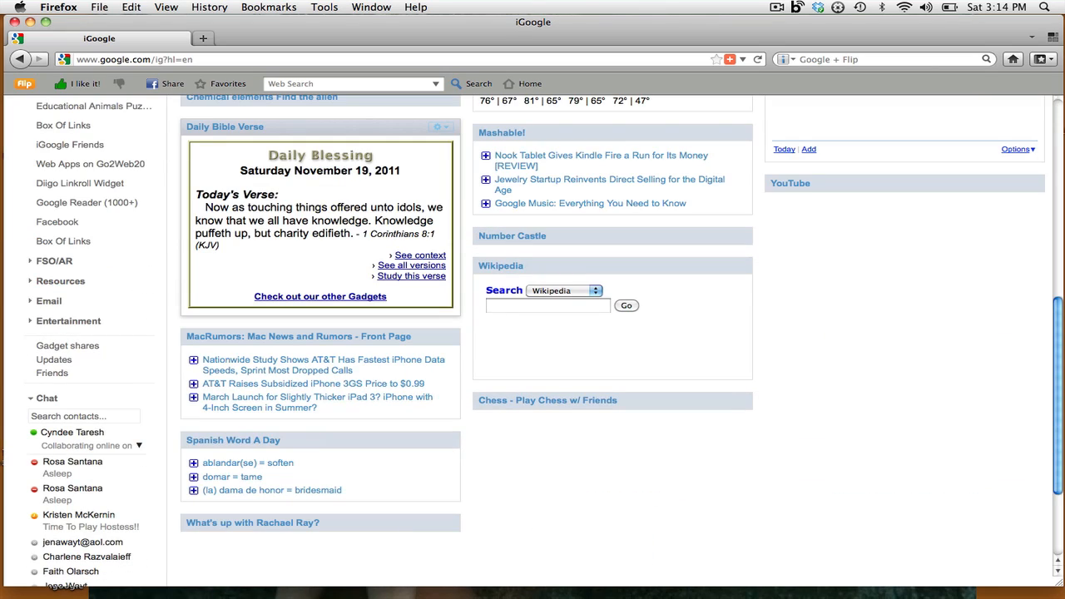
{"action": "scroll", "coordinate": [257, 295], "scroll_direction": "up", "scroll_amount": 10}
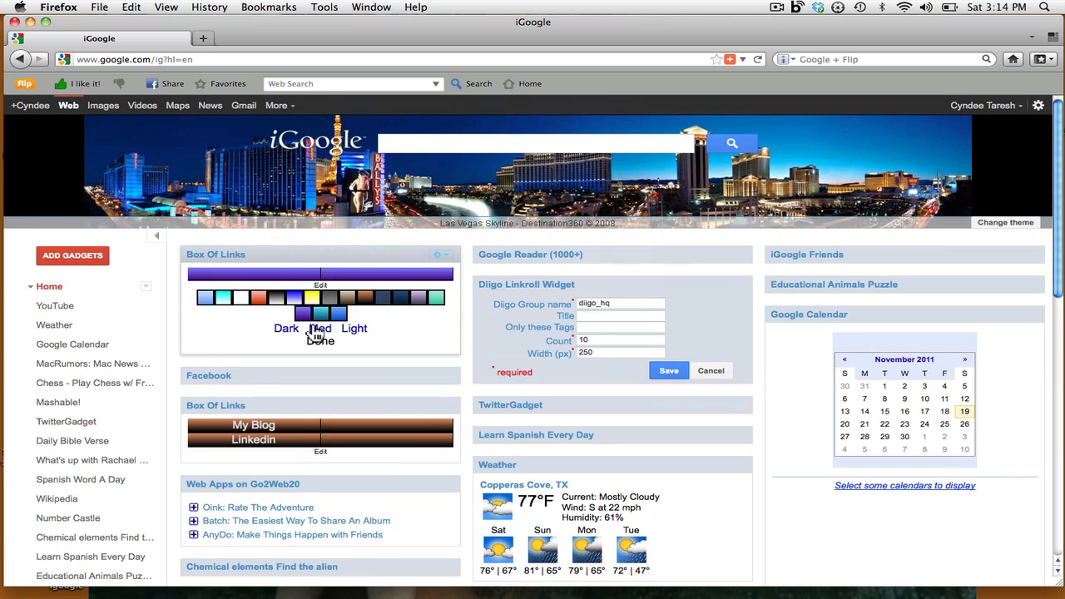
{"action": "left_click", "coordinate": [319, 289]}
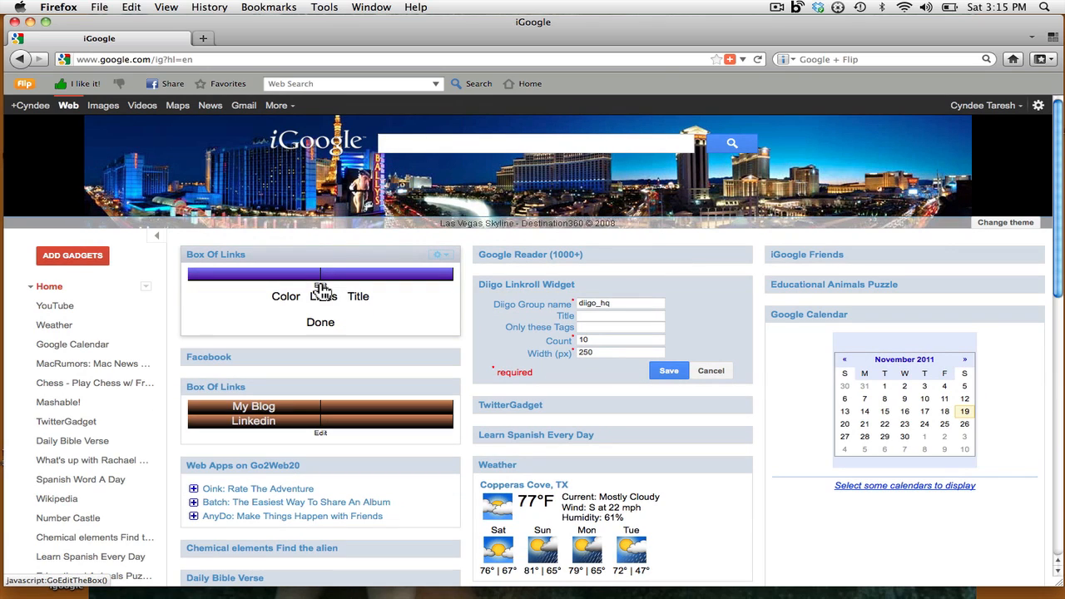
- Replace the gadget title 'Box Of Links' with 'Email' and save it
{"action": "left_click", "coordinate": [363, 300]}
{"action": "left_click_drag", "start_coordinate": [298, 298], "coordinate": [161, 293]}
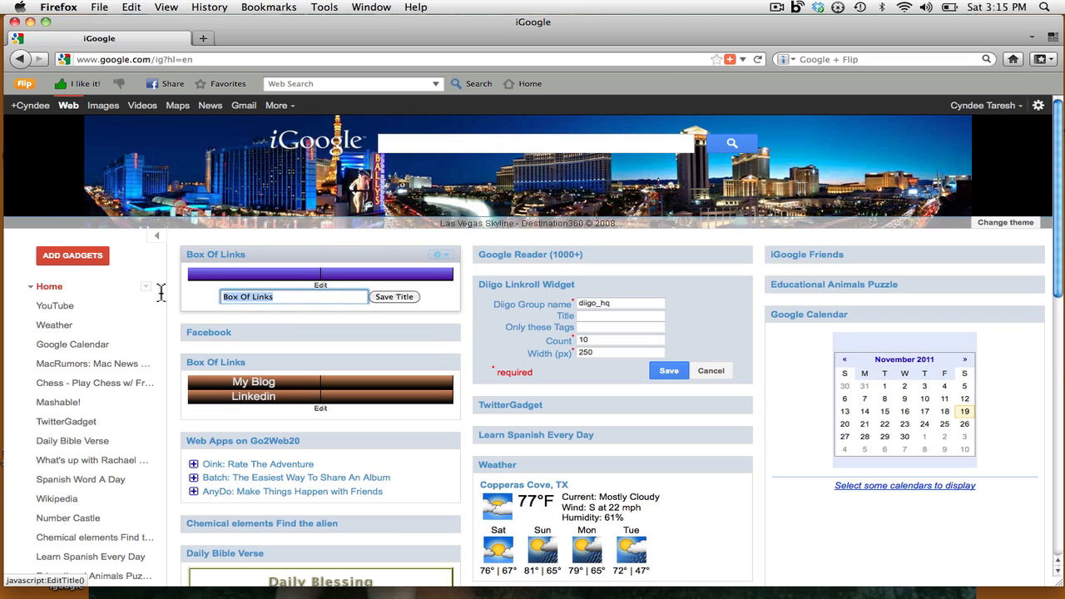
{"action": "type", "text": "Email"}
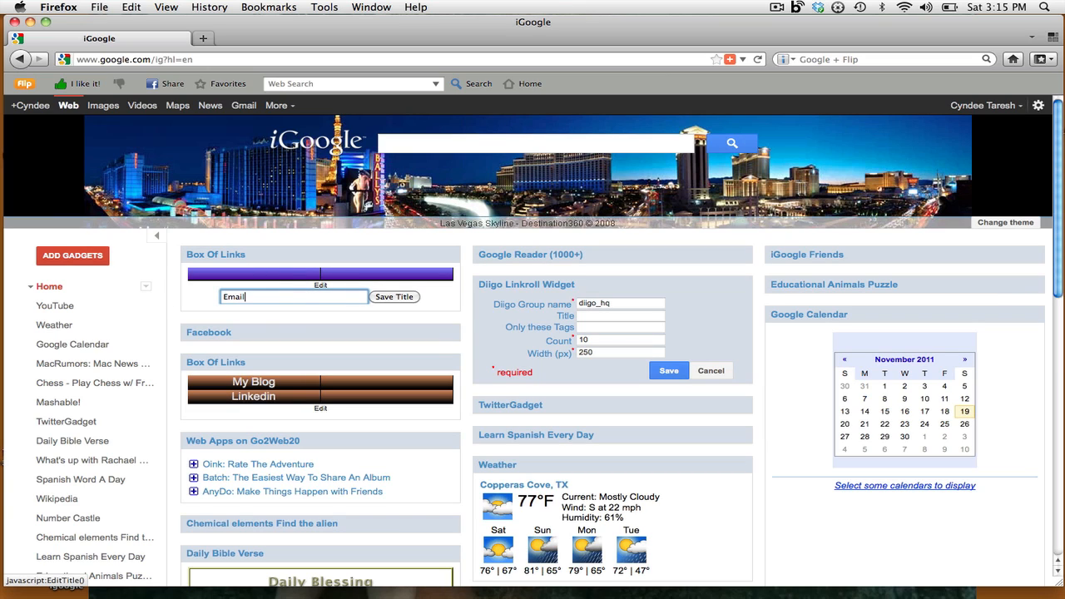
{"action": "left_click", "coordinate": [403, 300]}
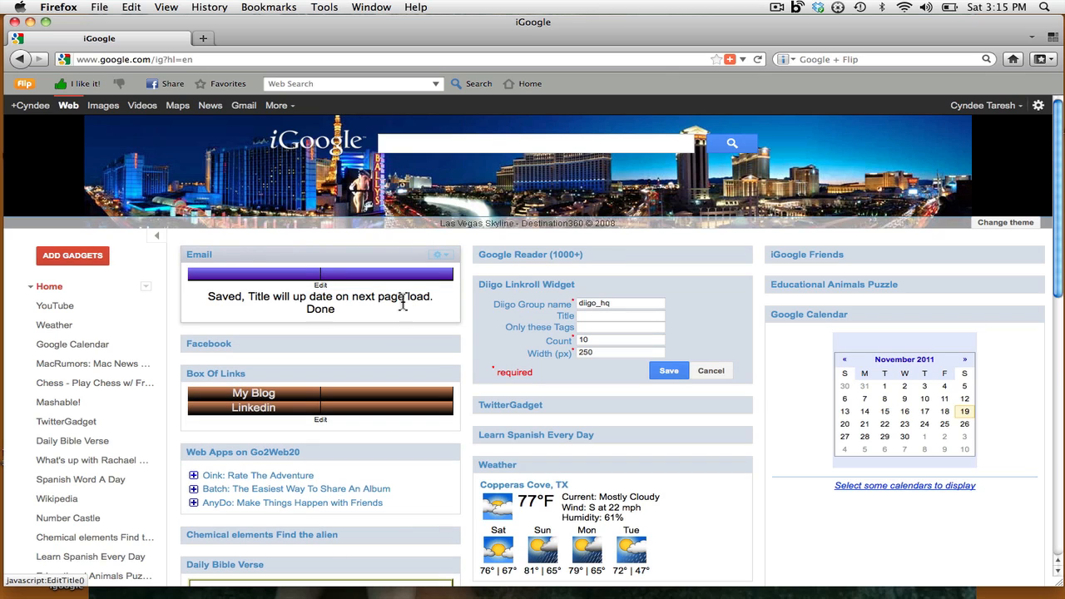
{"action": "left_click", "coordinate": [321, 286]}
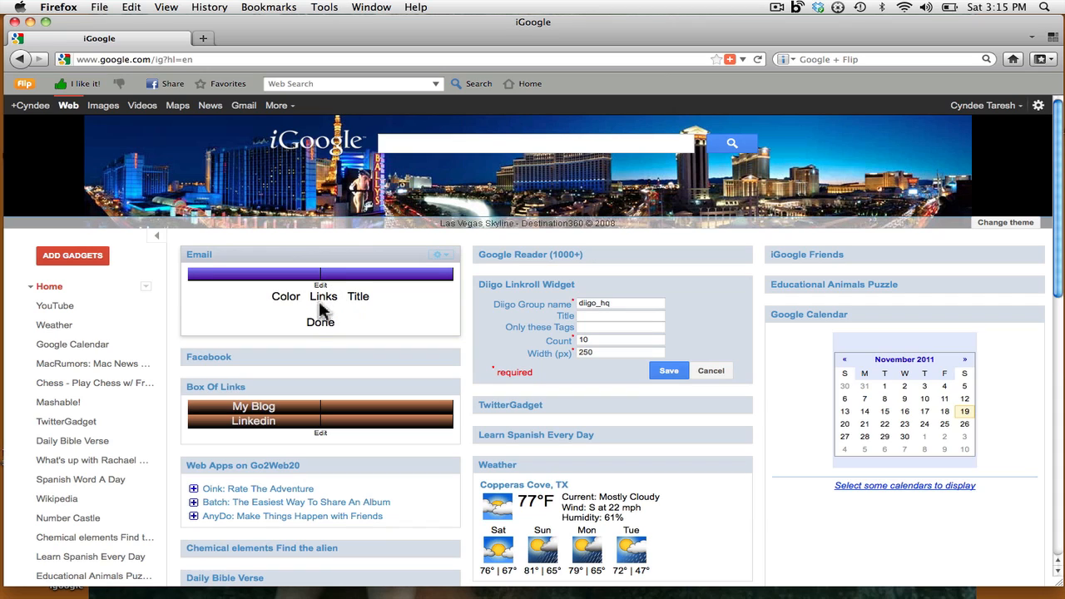
- Open the Email box's link slots and start editing the first link
{"action": "left_click", "coordinate": [287, 299]}
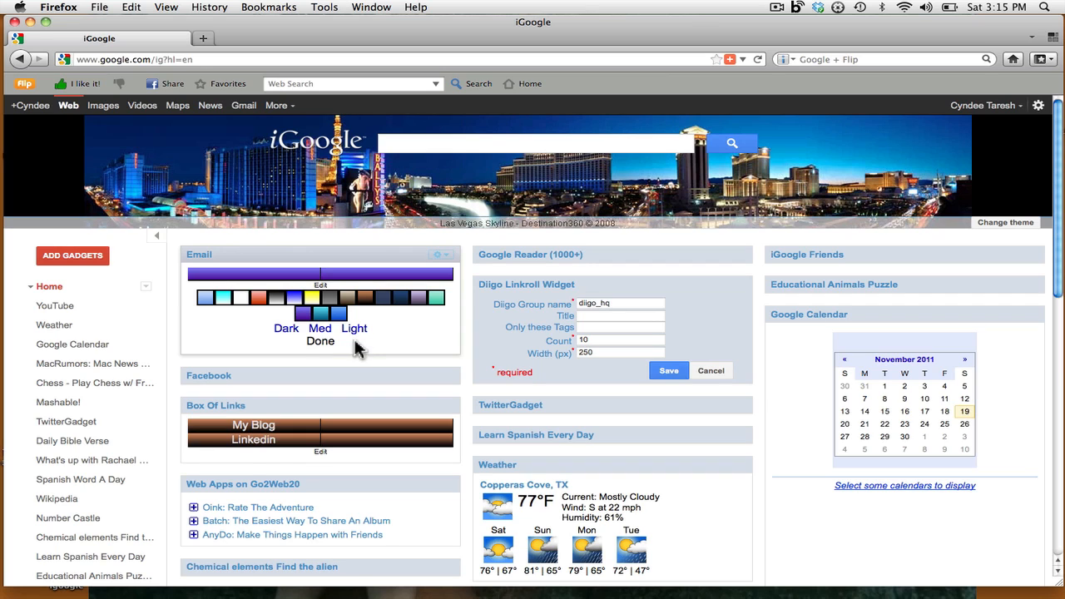
{"action": "left_click", "coordinate": [321, 342]}
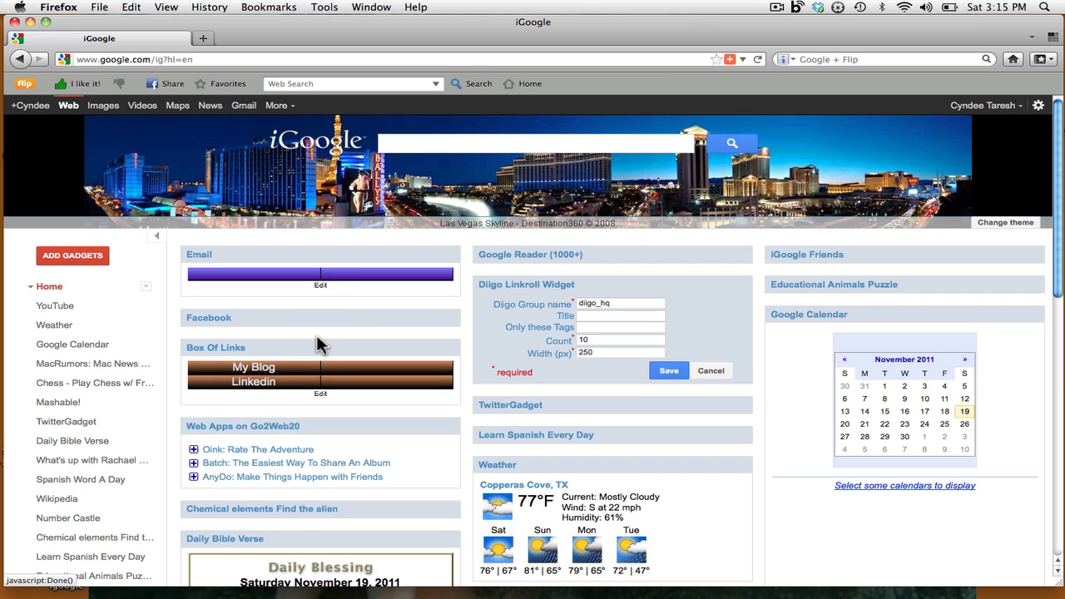
{"action": "left_click", "coordinate": [320, 286]}
{"action": "left_click", "coordinate": [323, 297]}
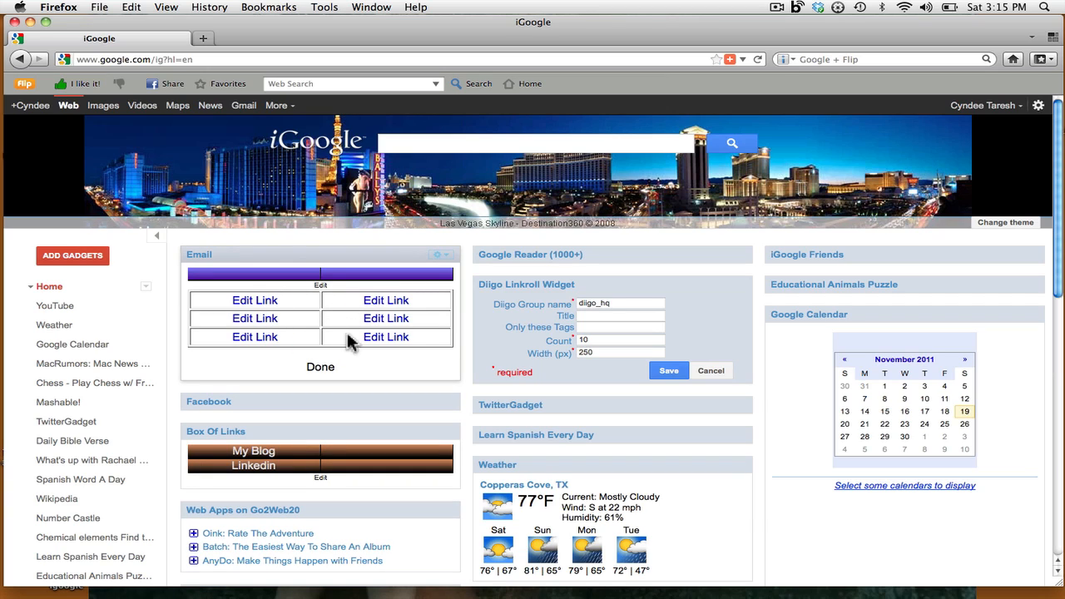
{"action": "left_click", "coordinate": [265, 302]}
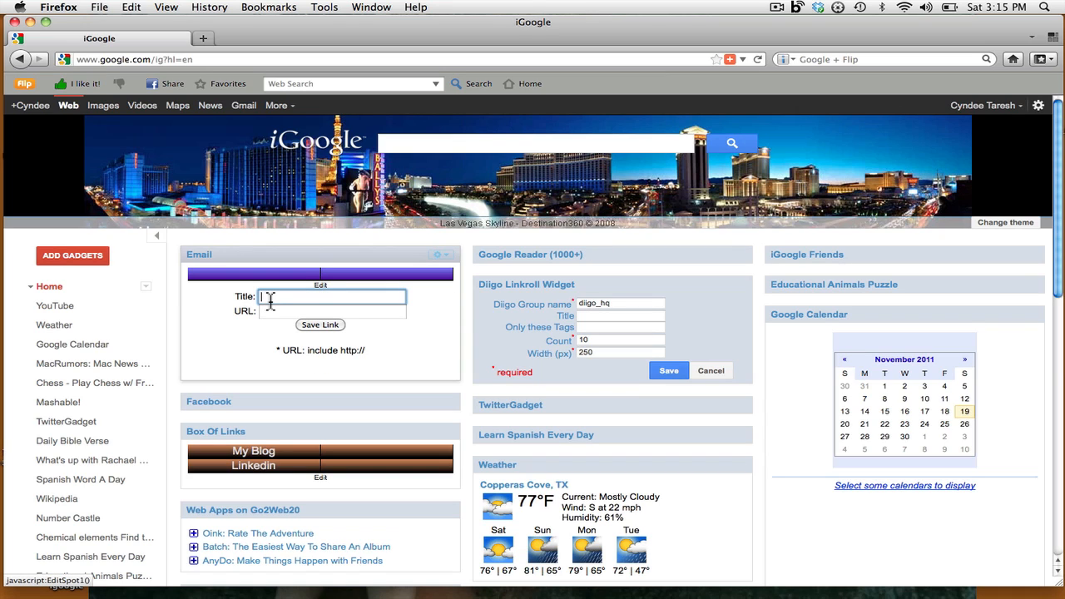
{"action": "type", "text": "my email"}
{"action": "left_click", "coordinate": [281, 314]}
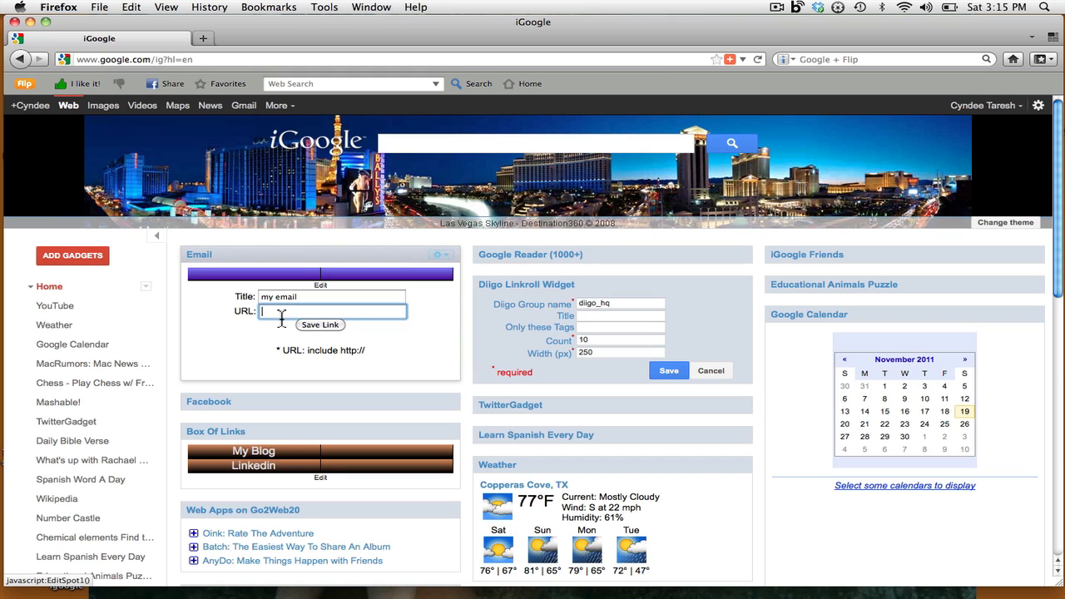
{"action": "type", "text": "www.yahoo.com"}
{"action": "left_click", "coordinate": [385, 328]}
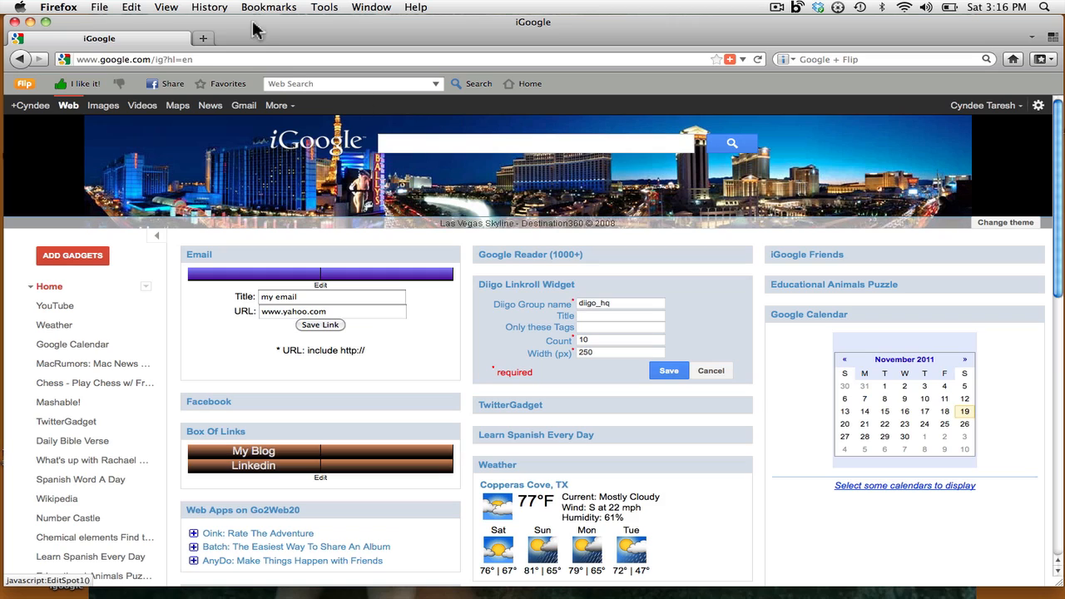
{"action": "left_click", "coordinate": [203, 38]}
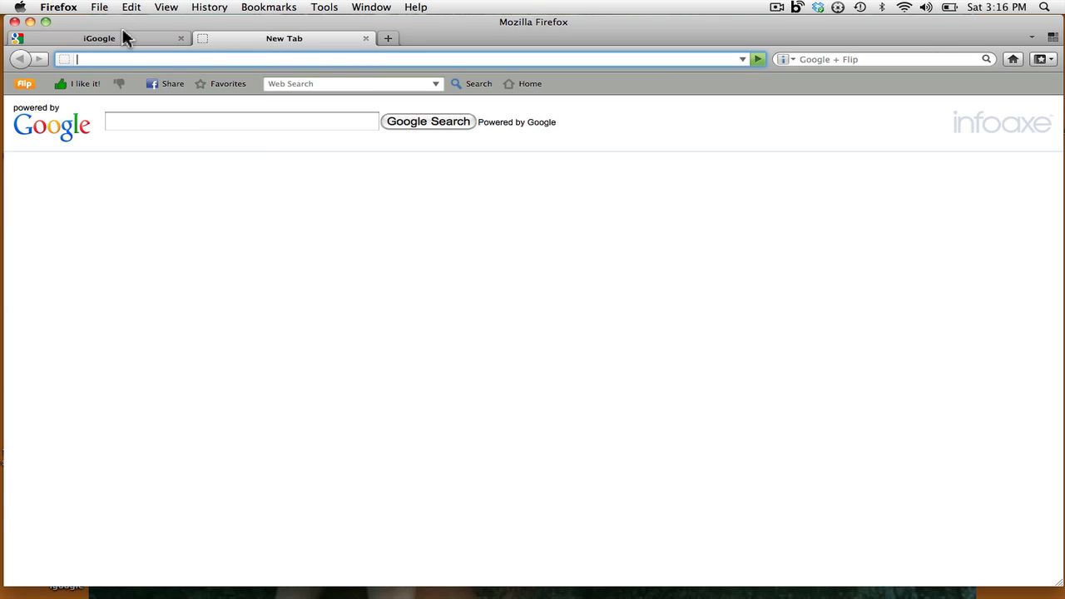
{"action": "left_click", "coordinate": [106, 44]}
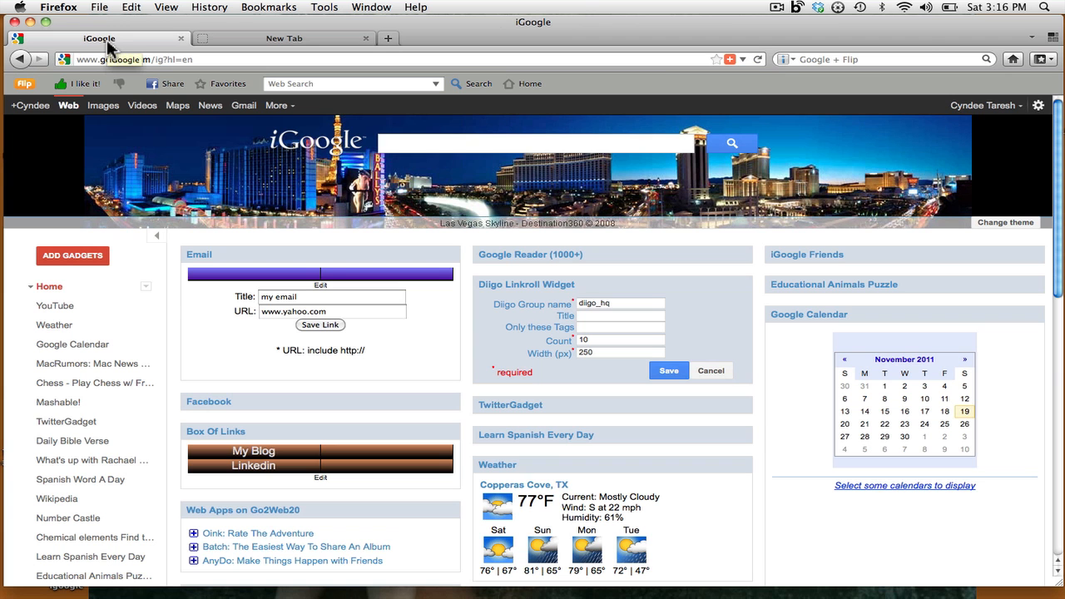
{"action": "left_click", "coordinate": [332, 326]}
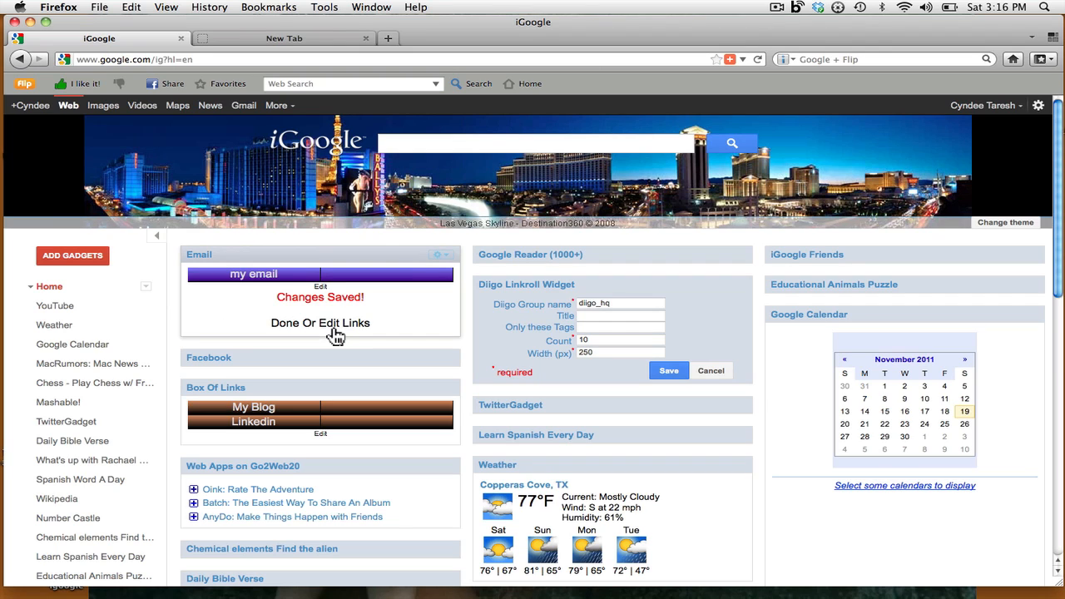
{"action": "left_click", "coordinate": [250, 278]}
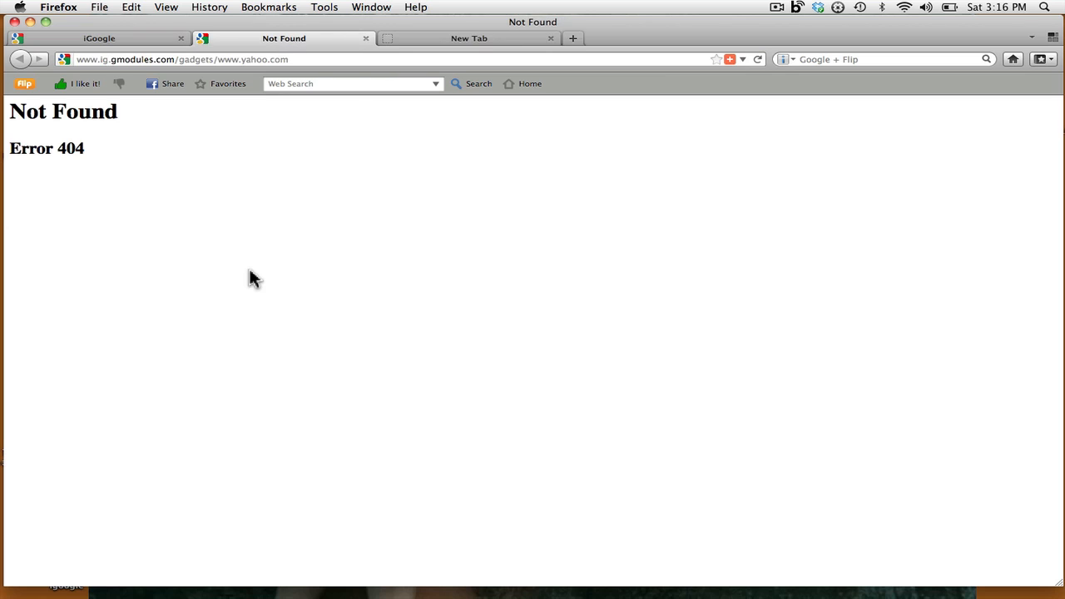
- Re-save the unchanged 'my email' link, retest it, and close the 404 page again
{"action": "left_click", "coordinate": [367, 39]}
{"action": "left_click", "coordinate": [321, 291]}
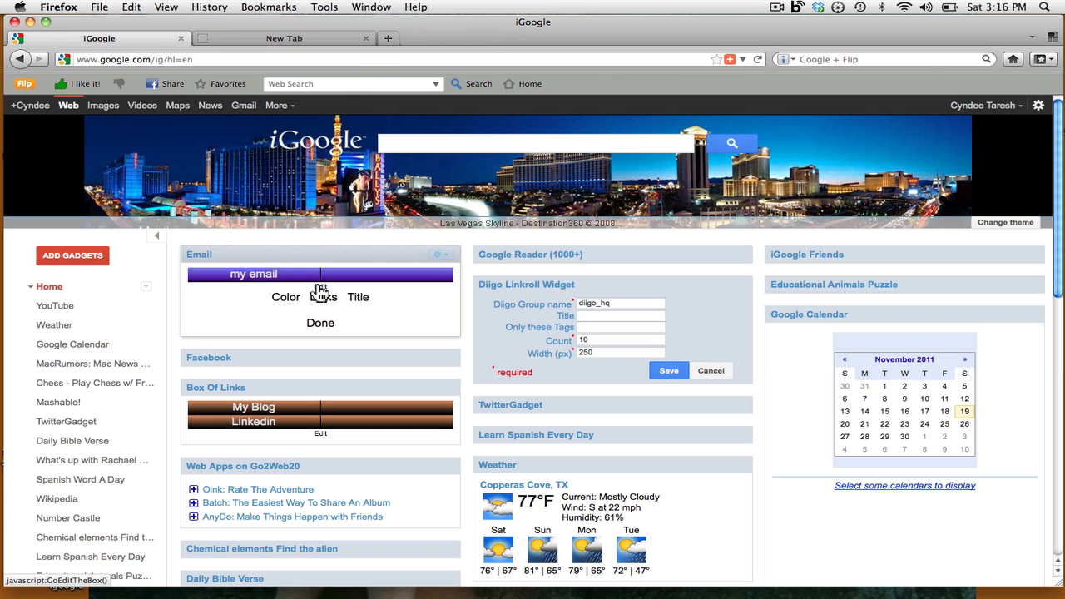
{"action": "left_click", "coordinate": [324, 297]}
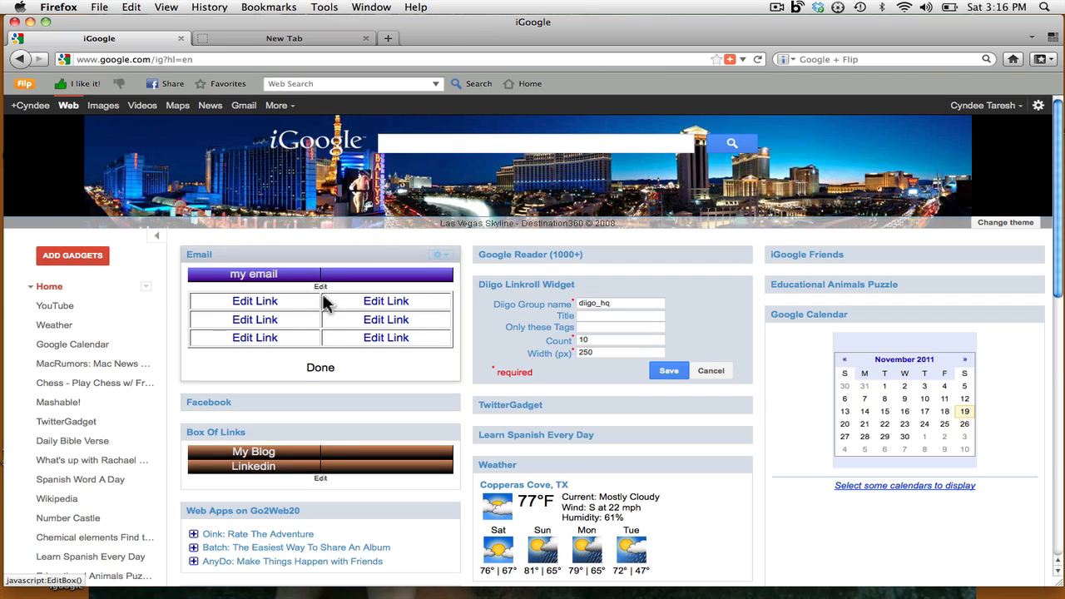
{"action": "left_click", "coordinate": [277, 304]}
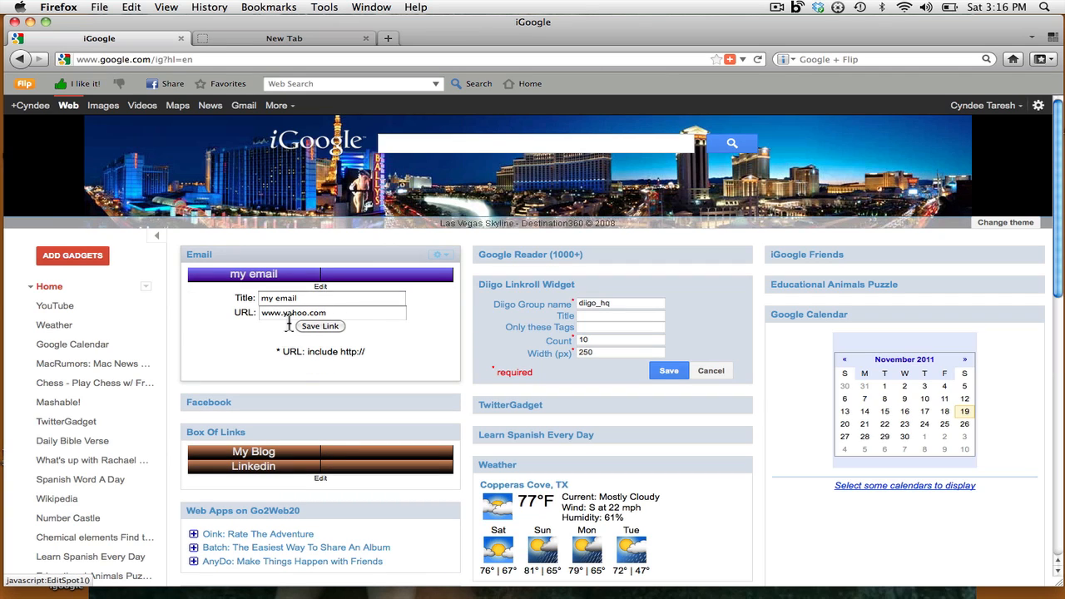
{"action": "left_click", "coordinate": [343, 315]}
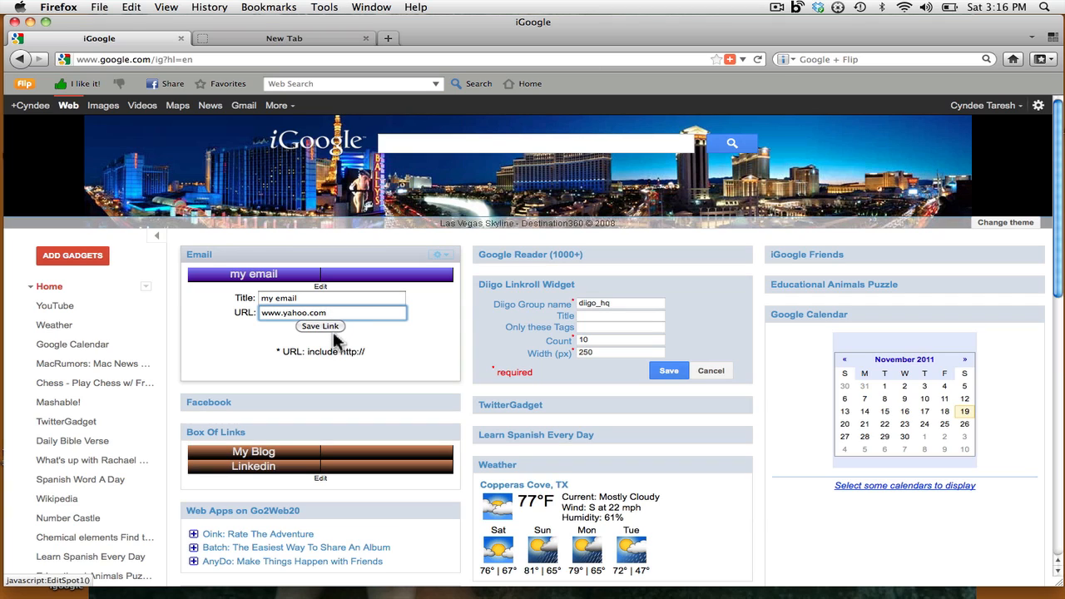
{"action": "left_click", "coordinate": [327, 328]}
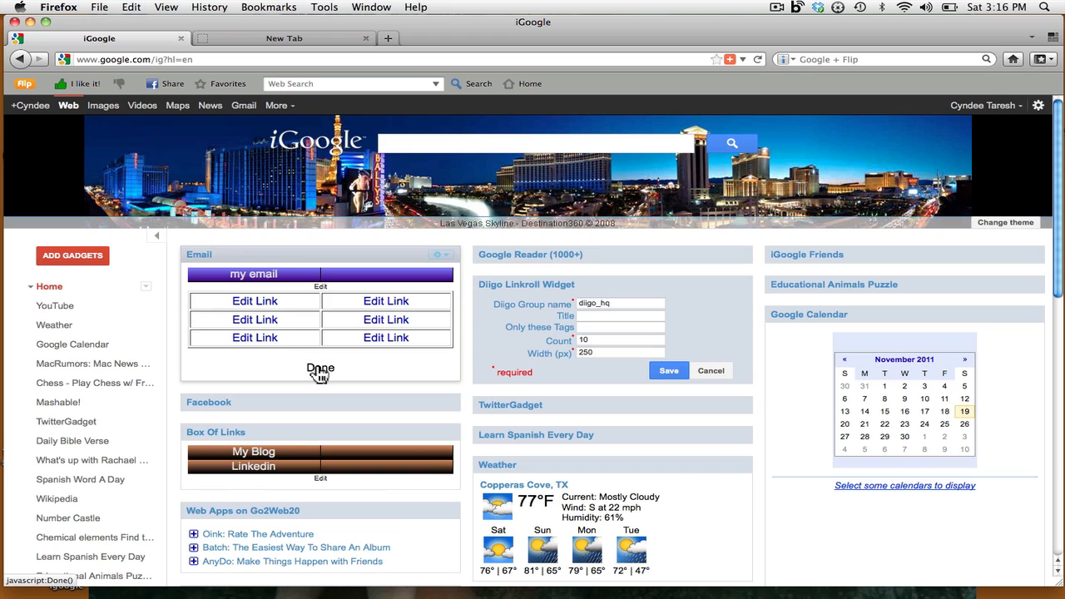
{"action": "left_click", "coordinate": [319, 368]}
{"action": "left_click", "coordinate": [257, 273]}
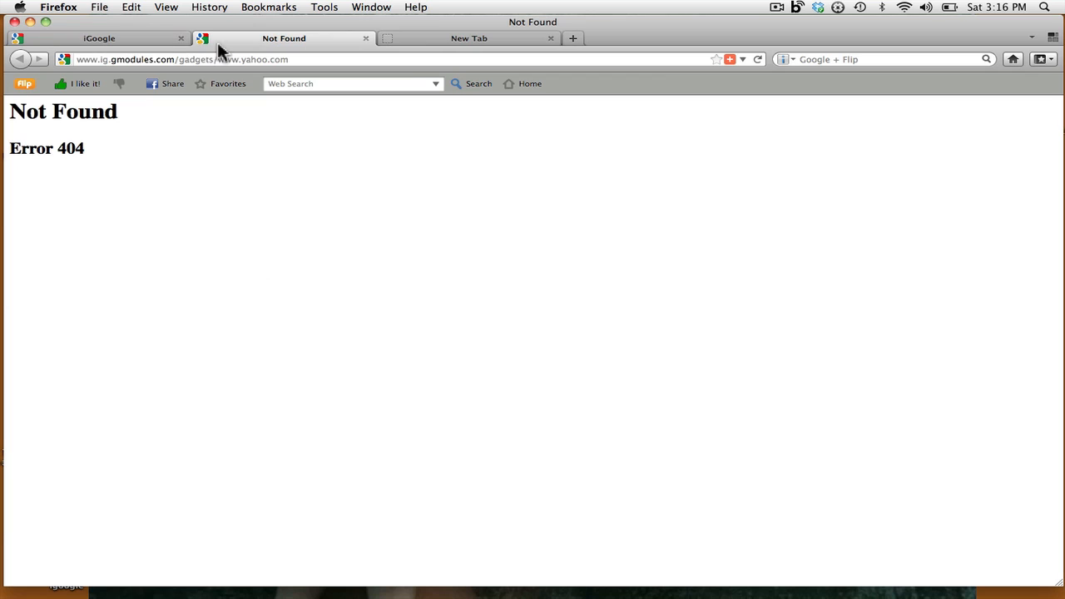
{"action": "left_click", "coordinate": [365, 38]}
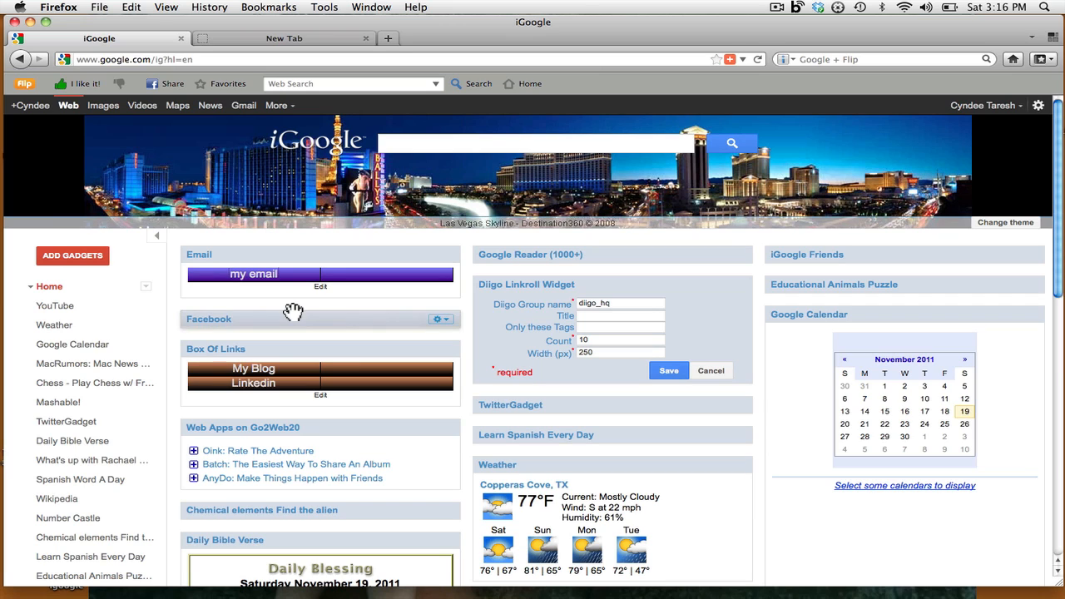
{"action": "left_click", "coordinate": [263, 376]}
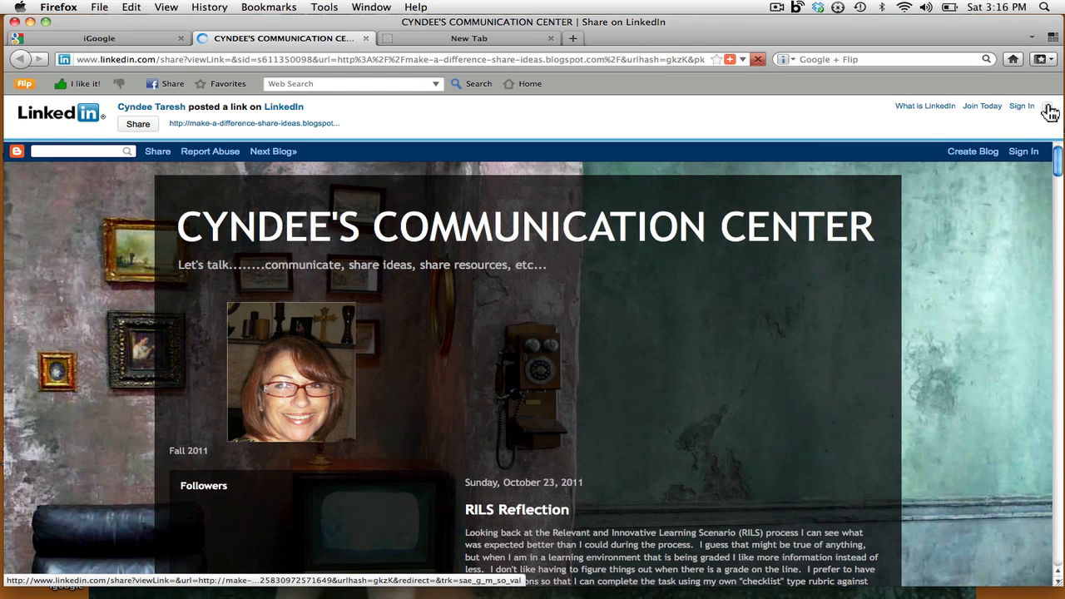
{"action": "left_click", "coordinate": [1048, 111]}
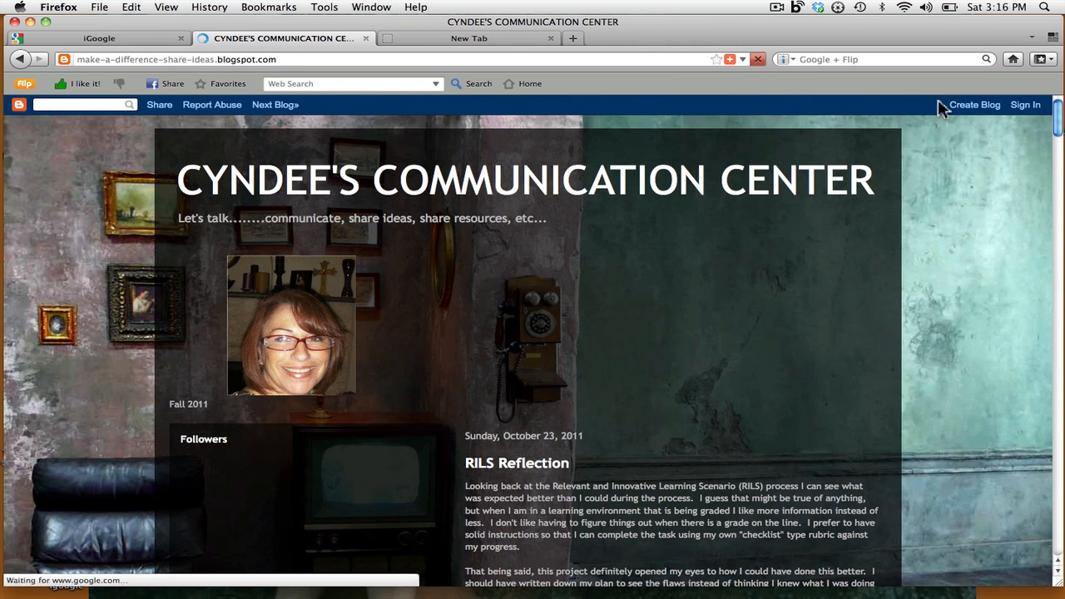
{"action": "left_click_drag", "start_coordinate": [289, 65], "coordinate": [72, 65]}
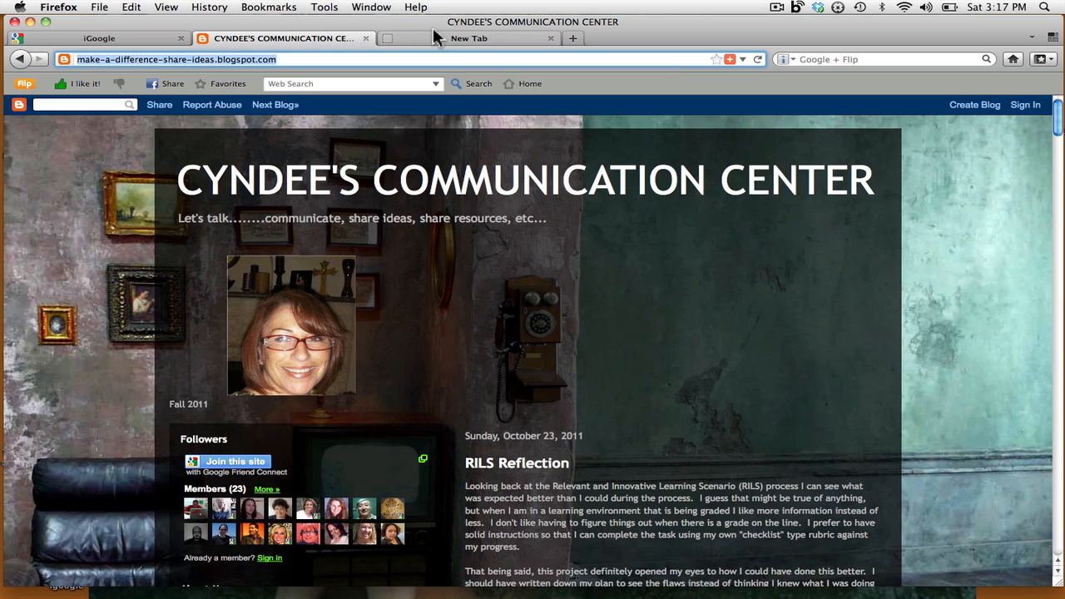
{"action": "left_click", "coordinate": [366, 39]}
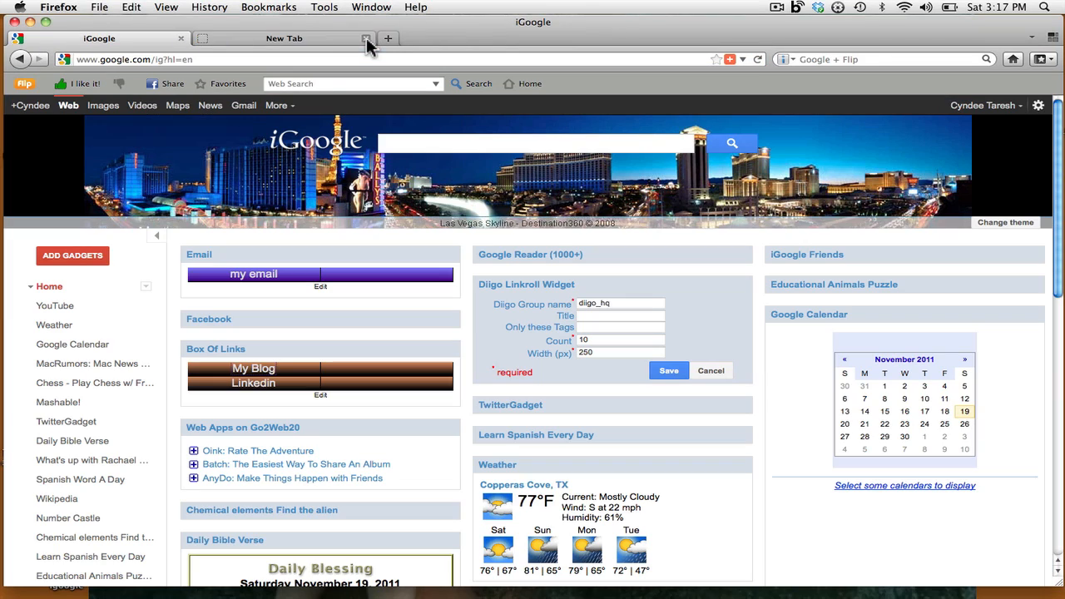
{"action": "left_click", "coordinate": [250, 388]}
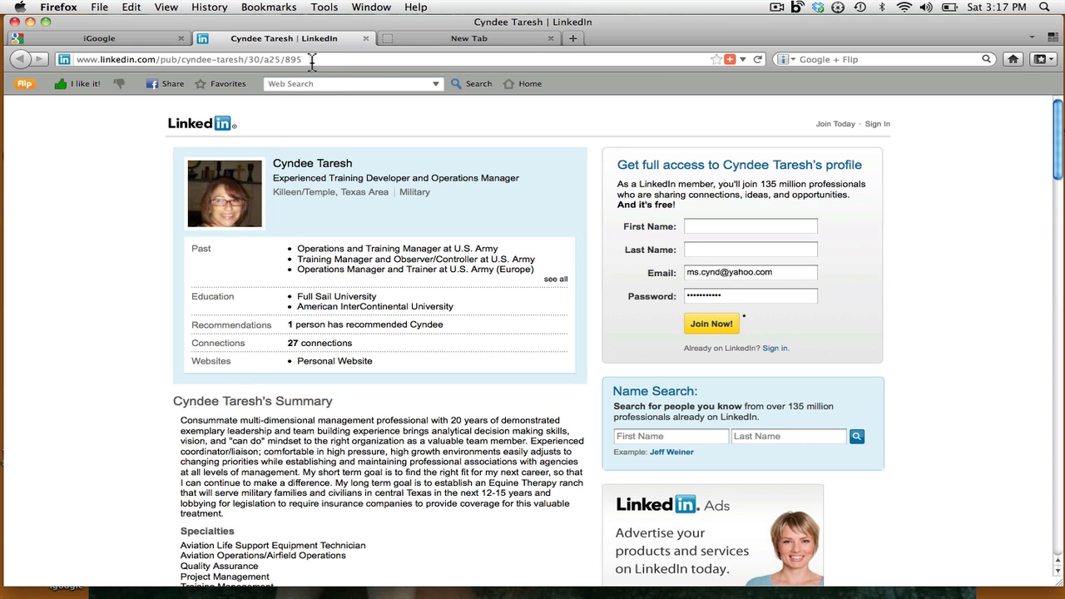
{"action": "left_click_drag", "start_coordinate": [312, 59], "coordinate": [73, 60]}
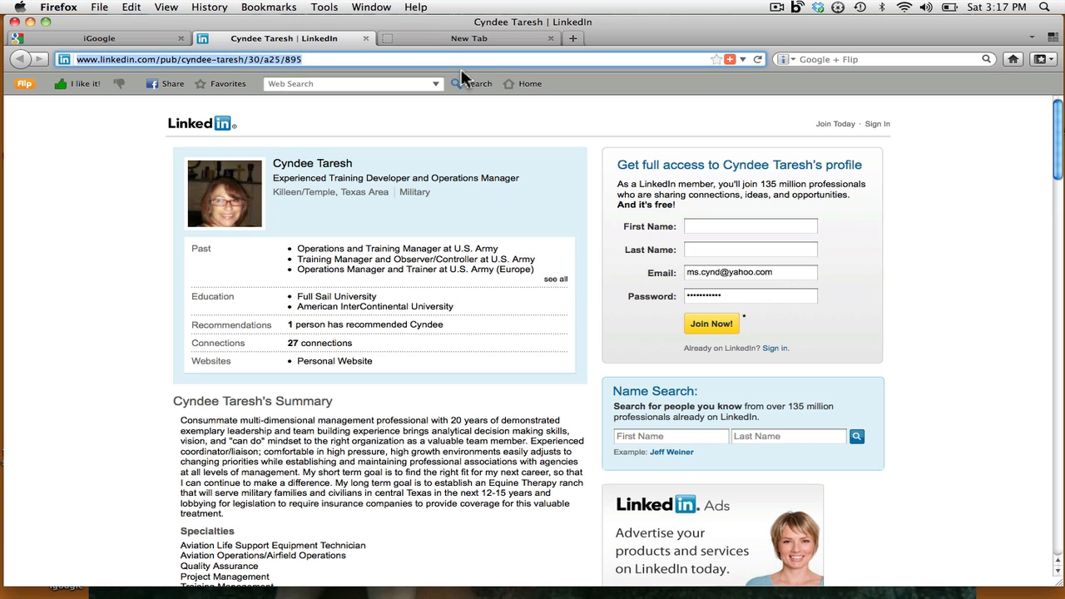
{"action": "left_click", "coordinate": [365, 38]}
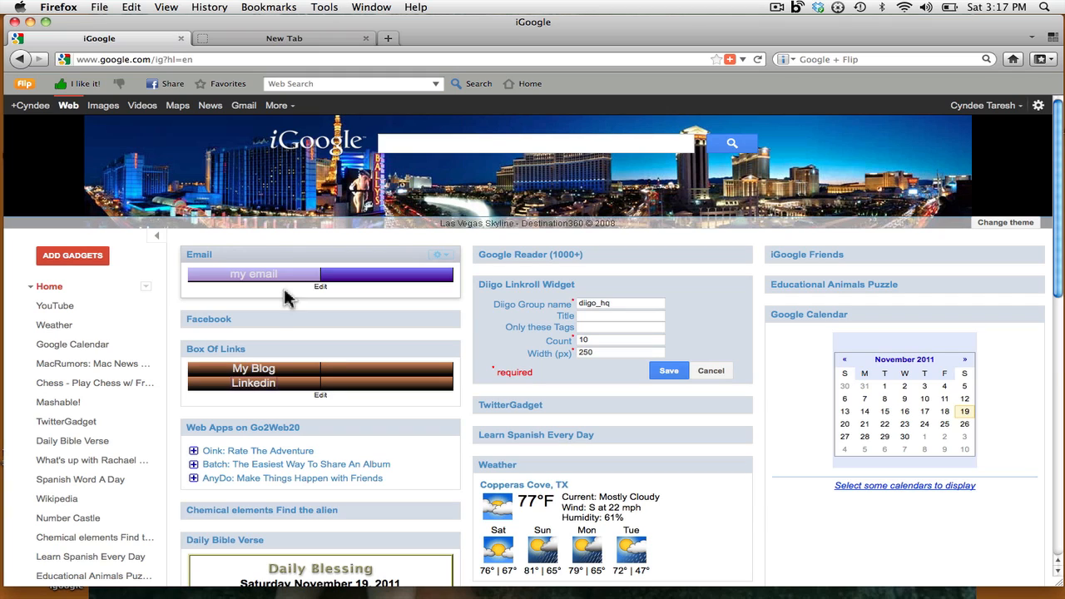
- Open the Box Of Links link editor on the Linkedin entry
{"action": "left_click", "coordinate": [320, 396]}
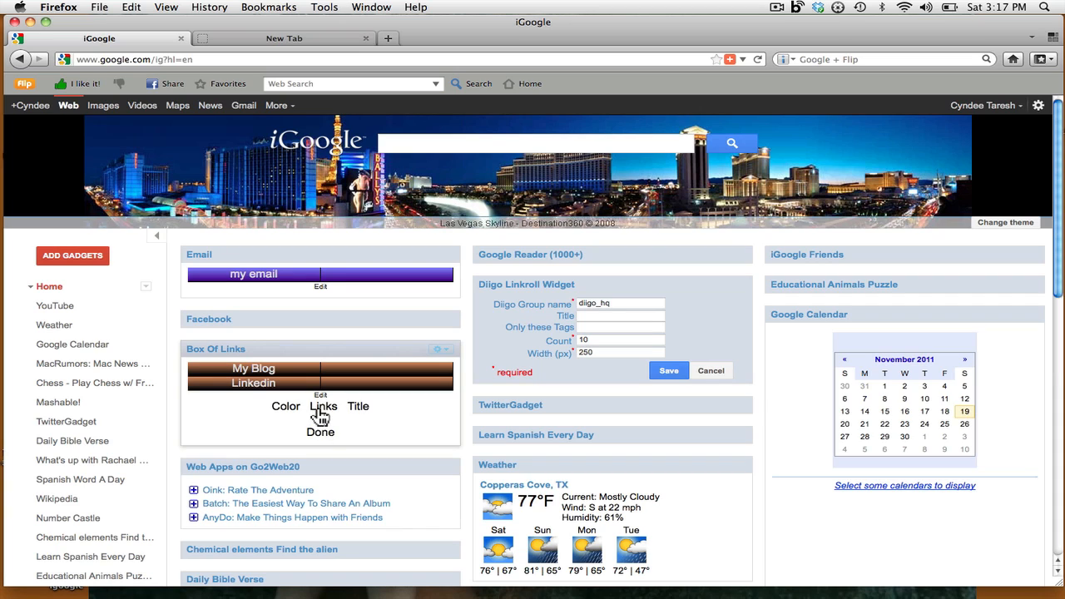
{"action": "left_click", "coordinate": [323, 407]}
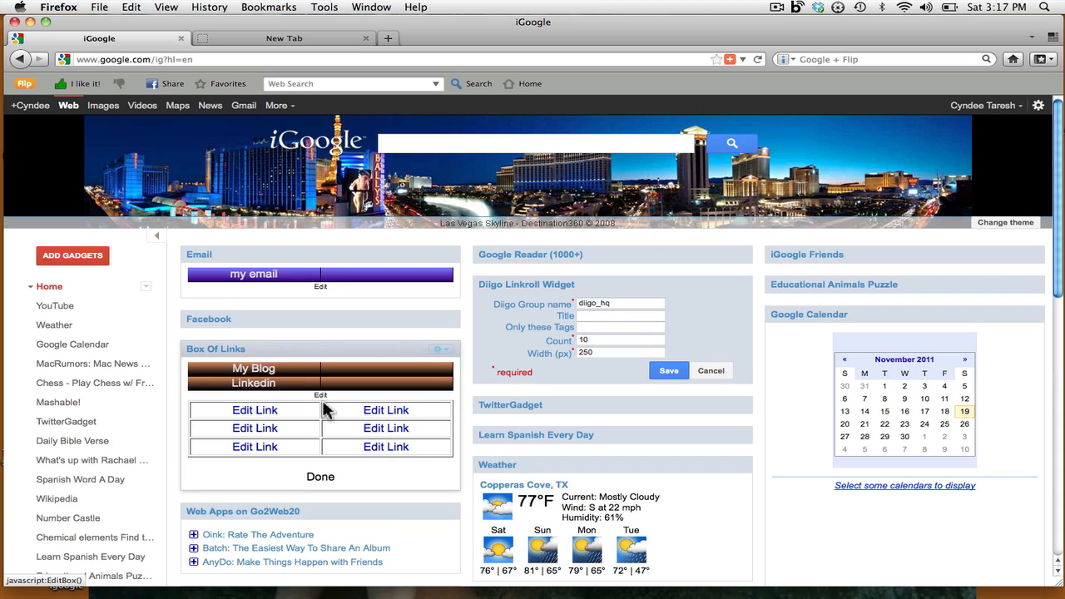
{"action": "left_click", "coordinate": [270, 429]}
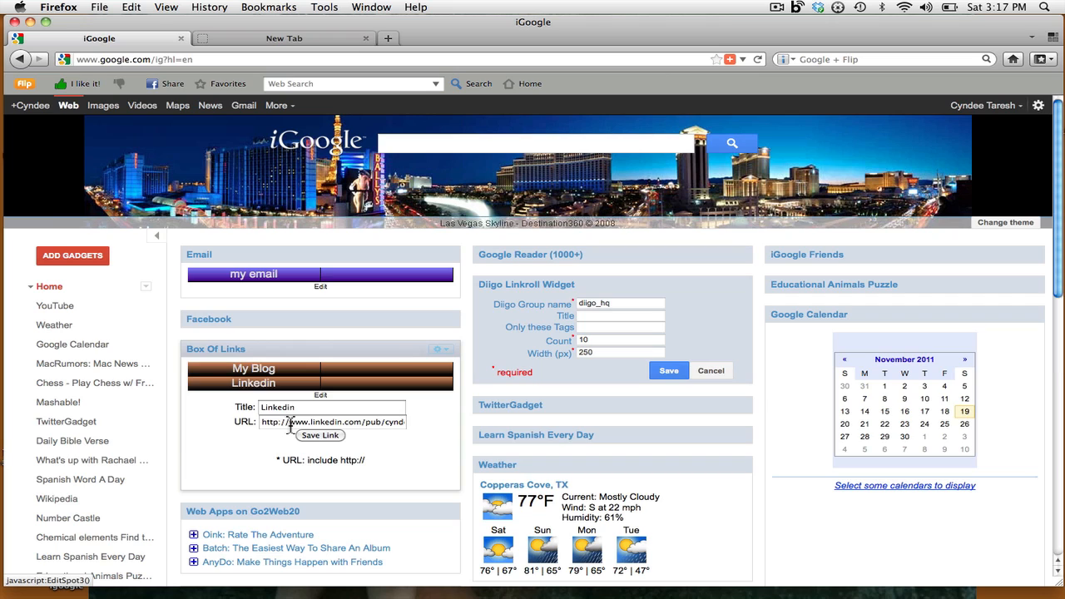
{"action": "left_click", "coordinate": [319, 435]}
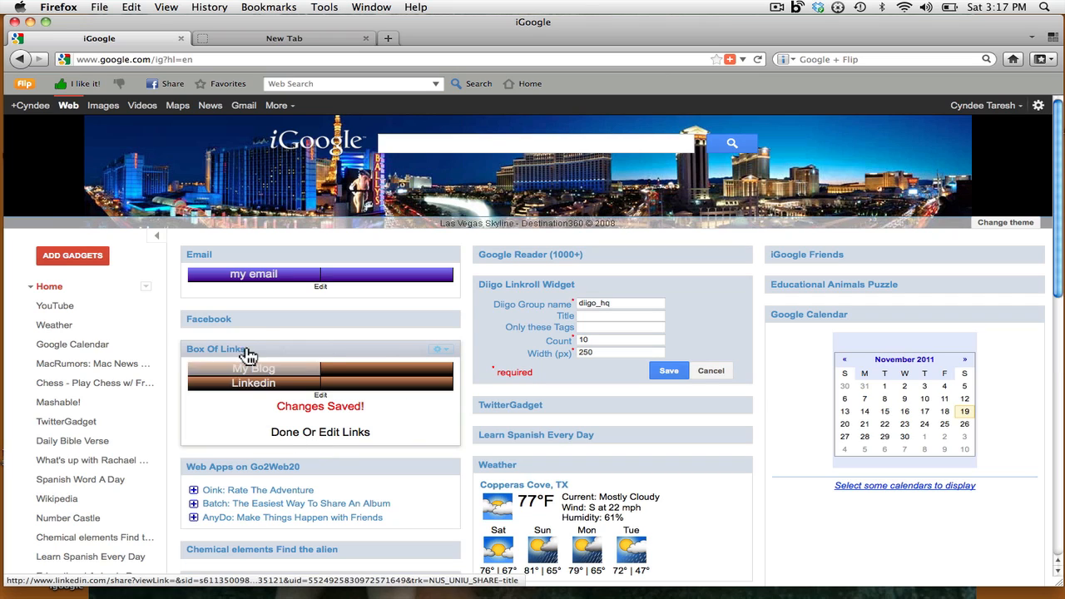
{"action": "left_click", "coordinate": [320, 287]}
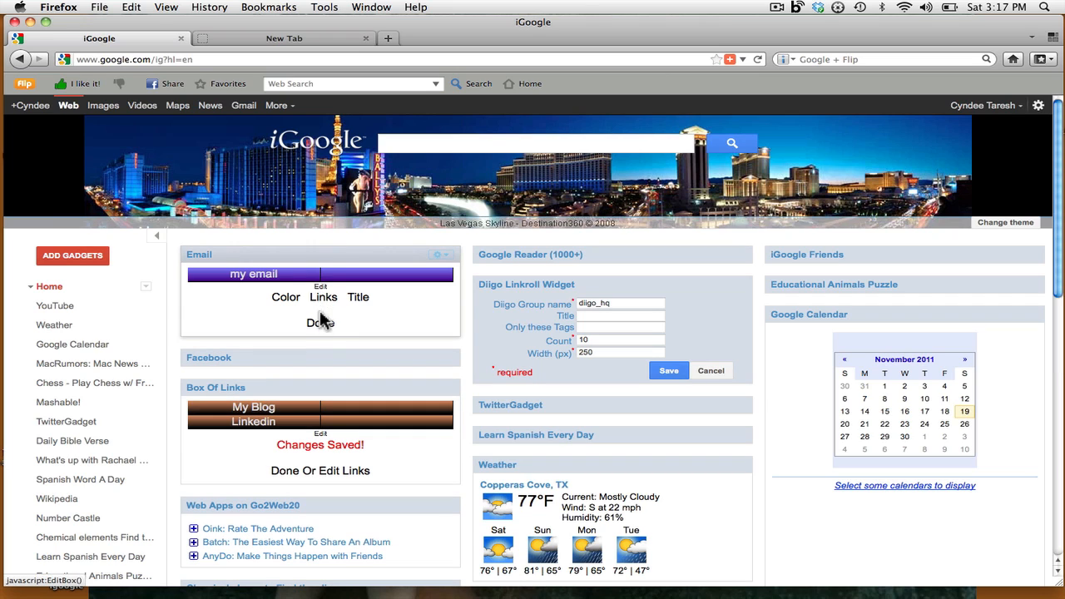
{"action": "left_click", "coordinate": [322, 296]}
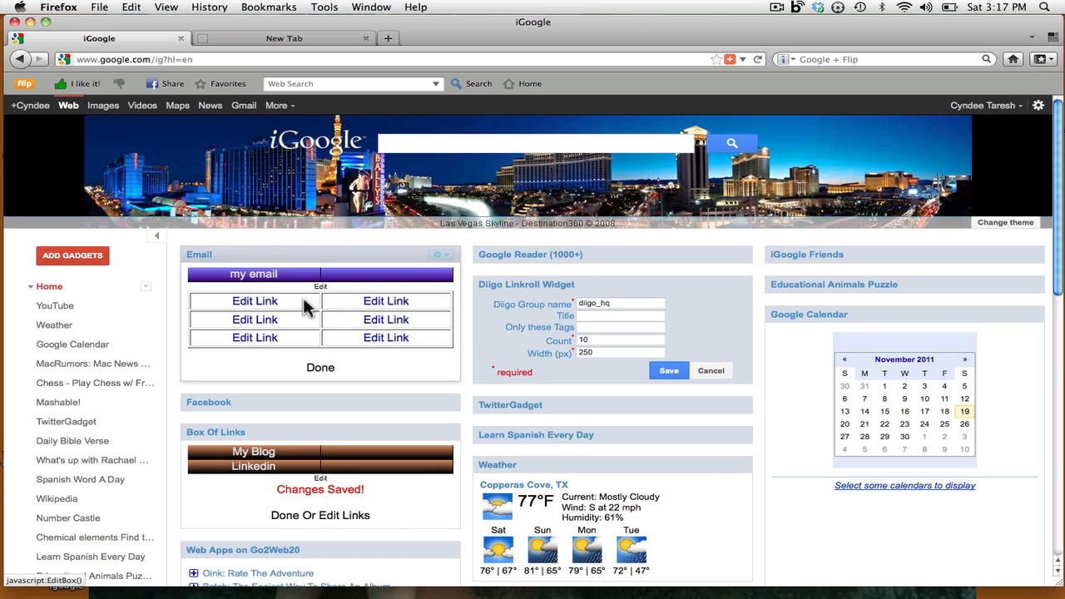
{"action": "left_click", "coordinate": [260, 302]}
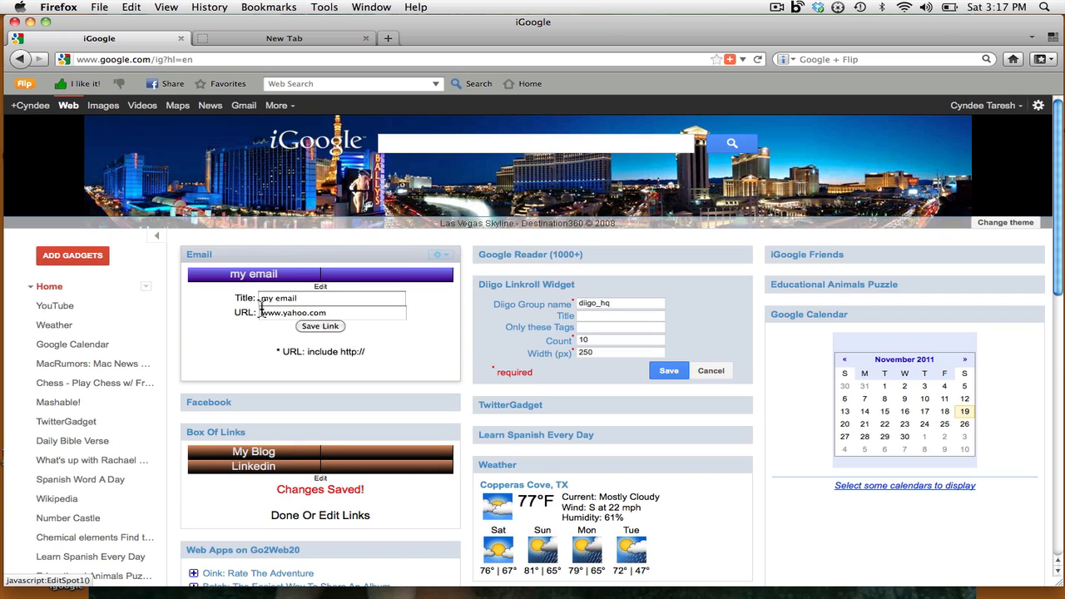
{"action": "left_click", "coordinate": [261, 311]}
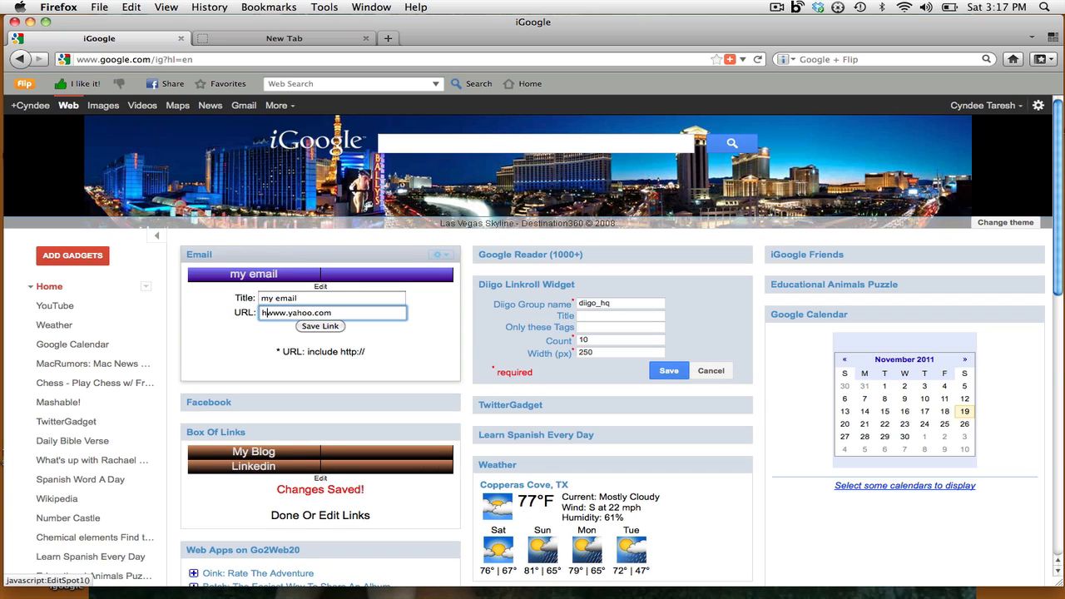
{"action": "type", "text": "http:??"}
{"action": "key", "text": "BackSpace"}
{"action": "key", "text": "BackSpace"}
{"action": "type", "text": "//"}
{"action": "left_click", "coordinate": [321, 327]}
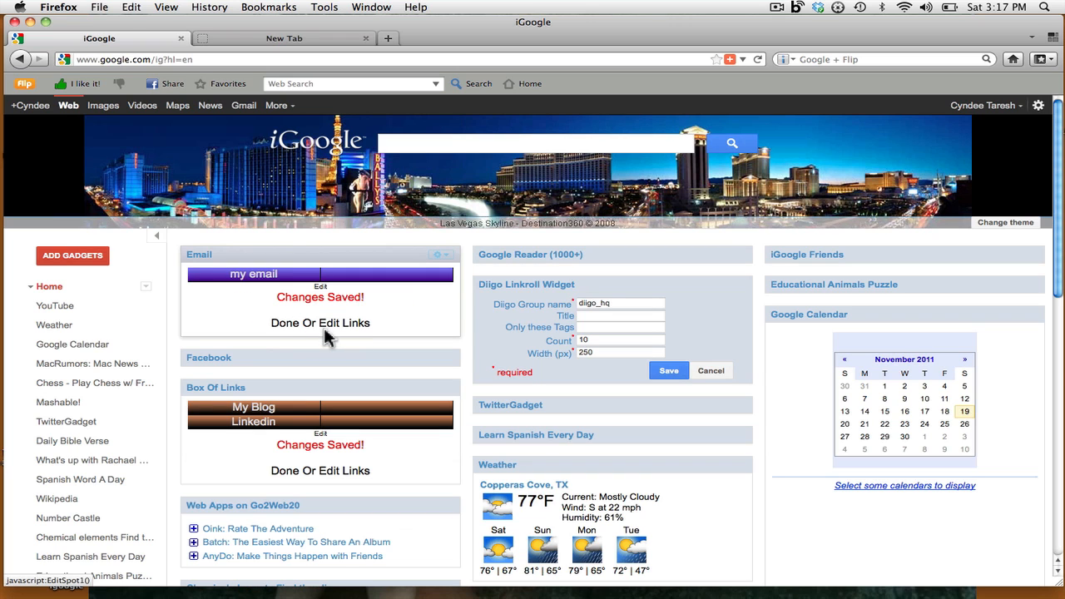
{"action": "left_click", "coordinate": [253, 283]}
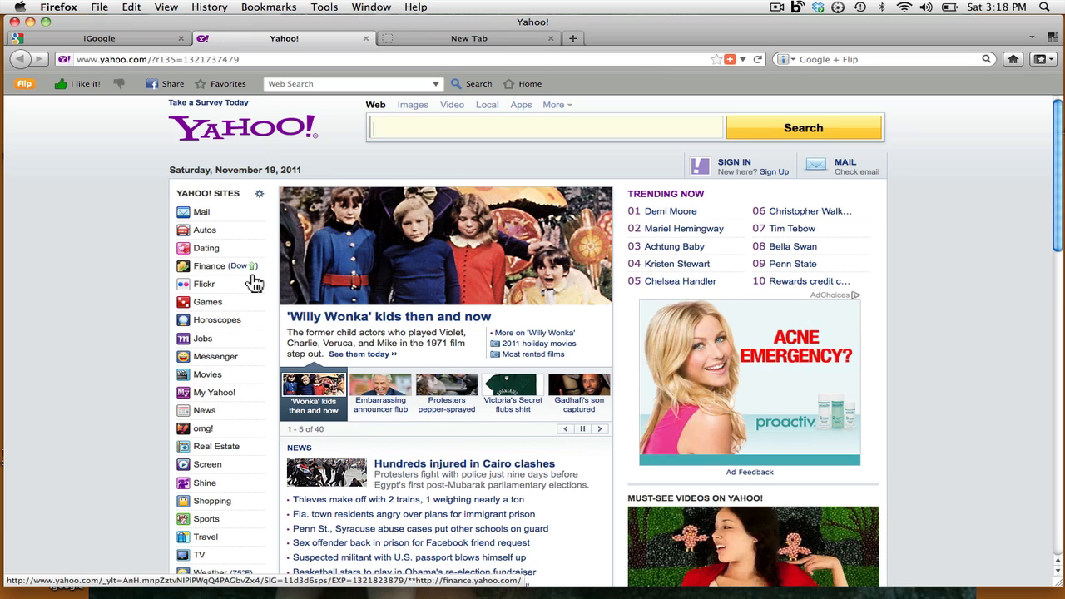
{"action": "left_click", "coordinate": [366, 40]}
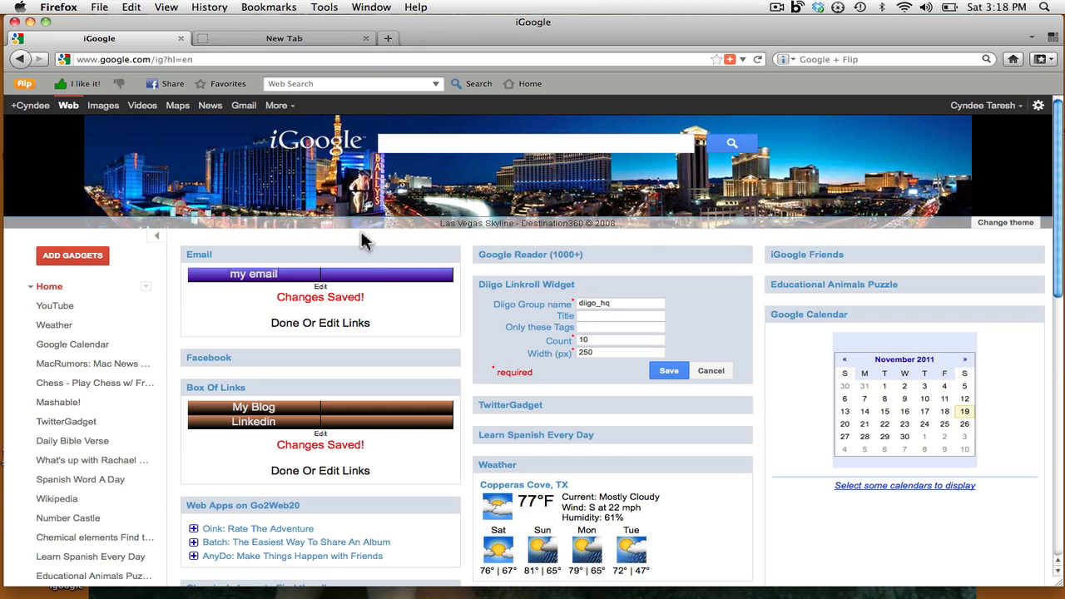
- Delete the Email gadget from the homepage and confirm its removal with OK
{"action": "mouse_move", "coordinate": [373, 255]}
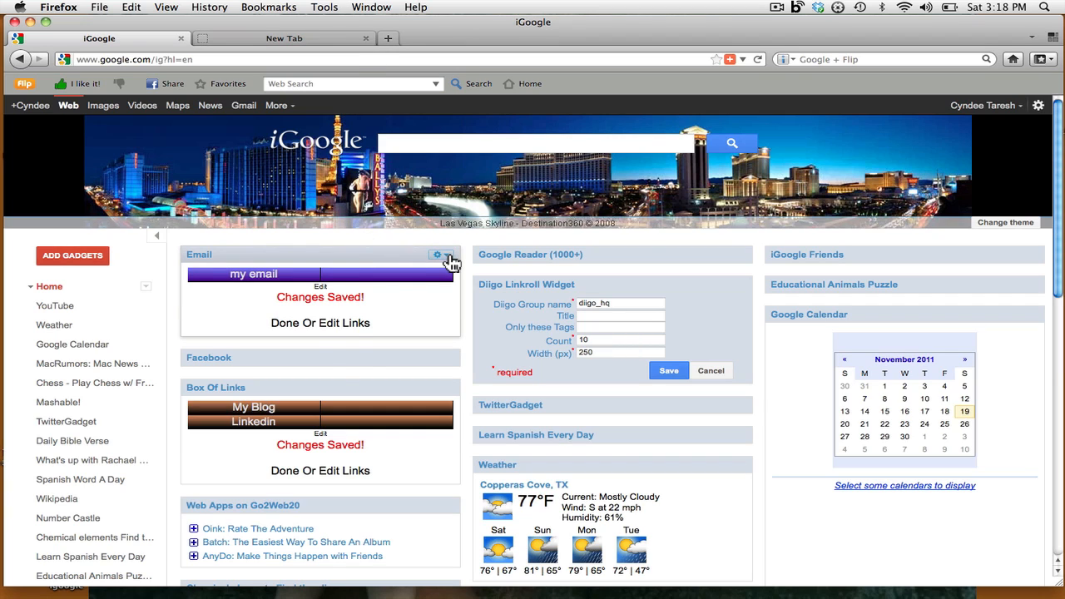
{"action": "left_click", "coordinate": [445, 255]}
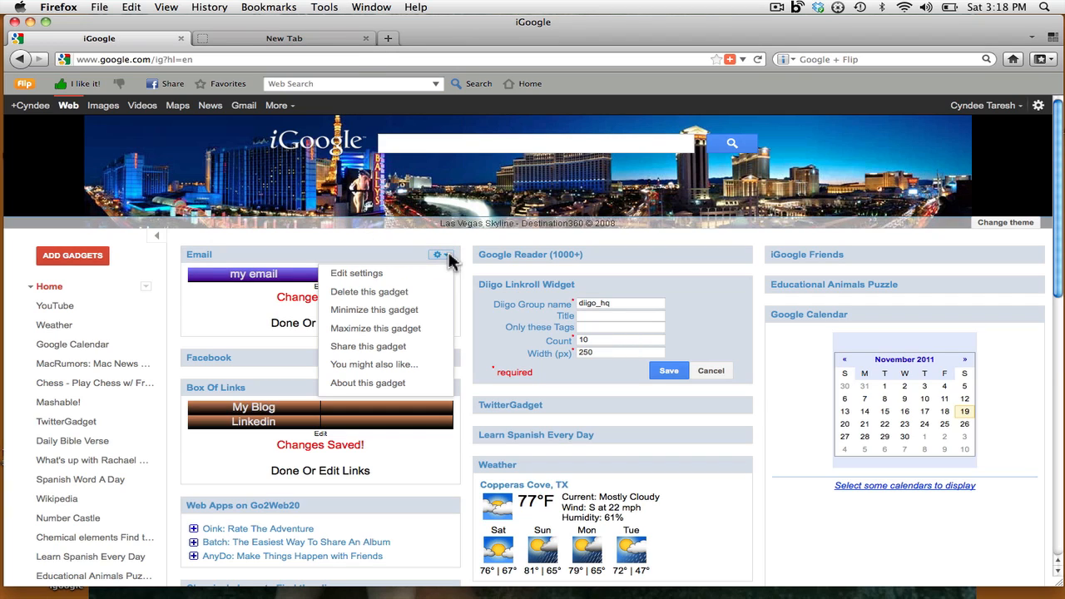
{"action": "left_click", "coordinate": [387, 293]}
{"action": "left_click", "coordinate": [385, 240]}
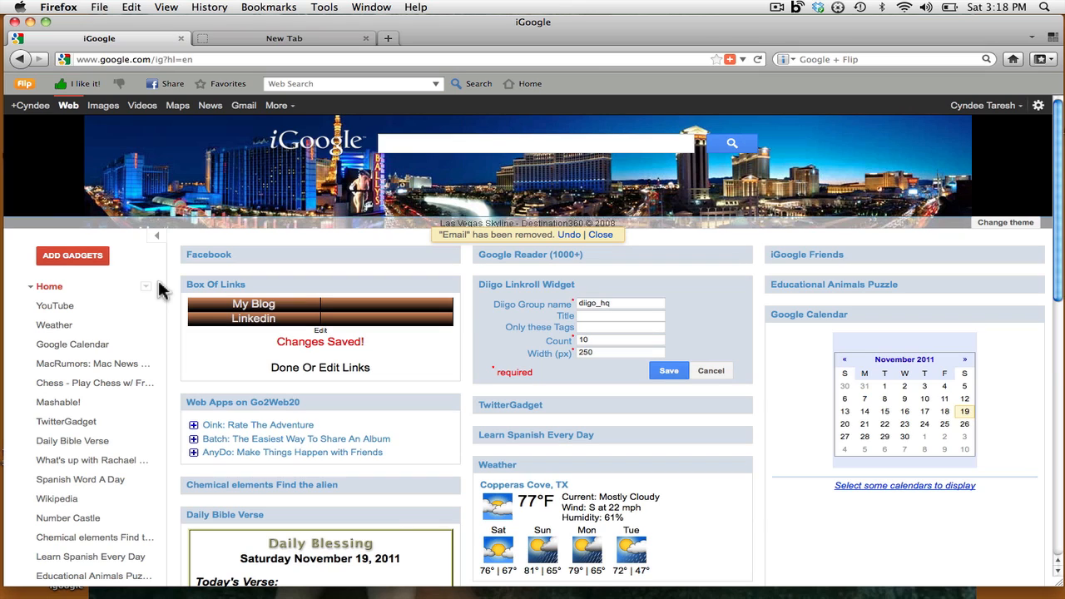
{"action": "left_click", "coordinate": [83, 255]}
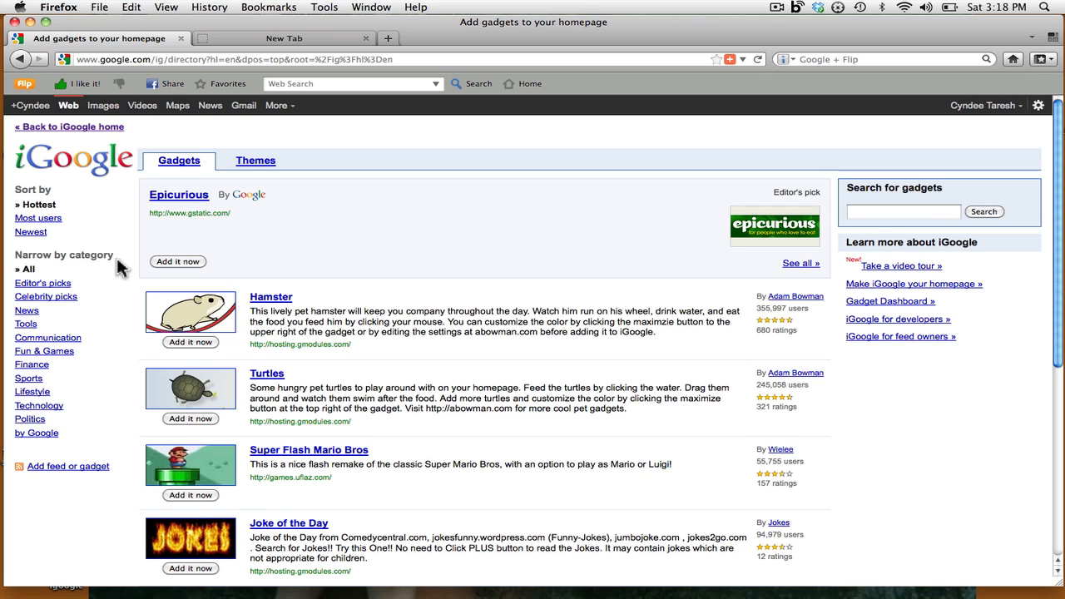
- Add the Bejeweled gadget from Fun & Games, then go back to the iGoogle homepage
{"action": "left_click", "coordinate": [61, 354]}
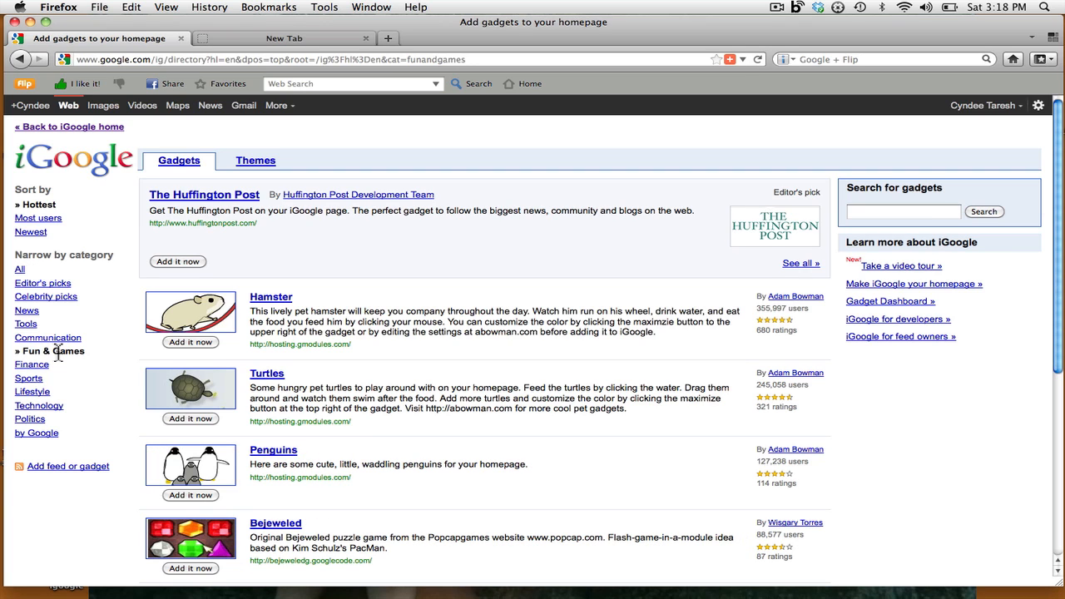
{"action": "scroll", "coordinate": [317, 422], "scroll_direction": "down", "scroll_amount": 5}
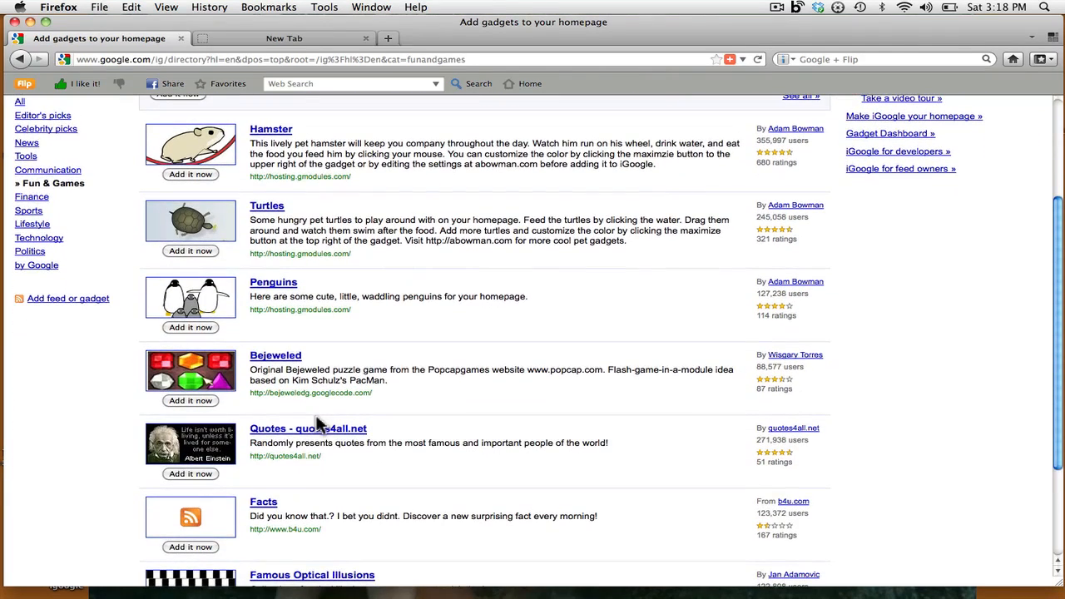
{"action": "left_click", "coordinate": [268, 359]}
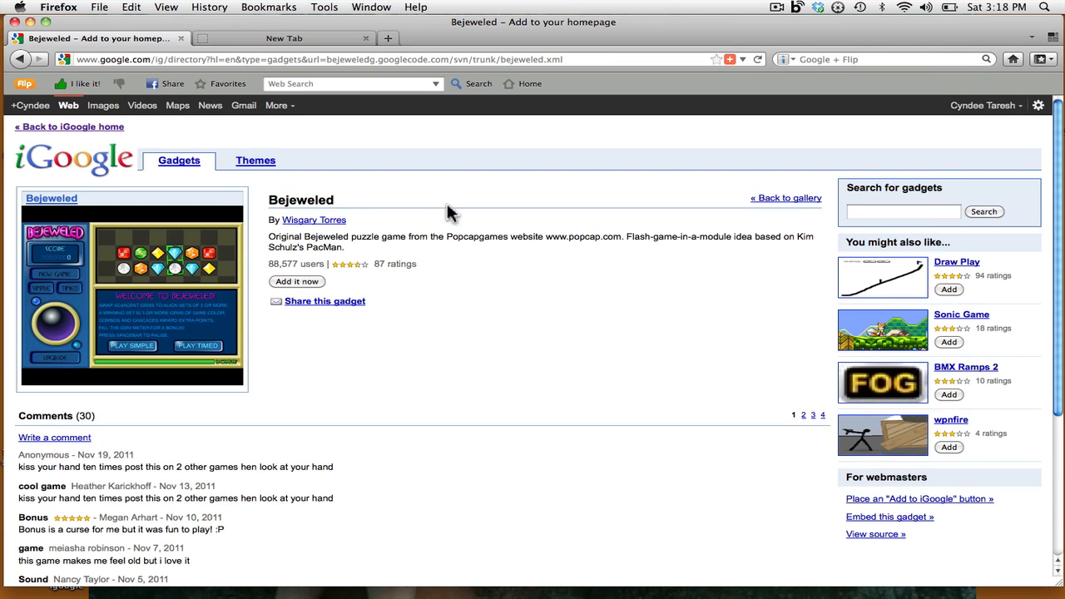
{"action": "left_click", "coordinate": [293, 287]}
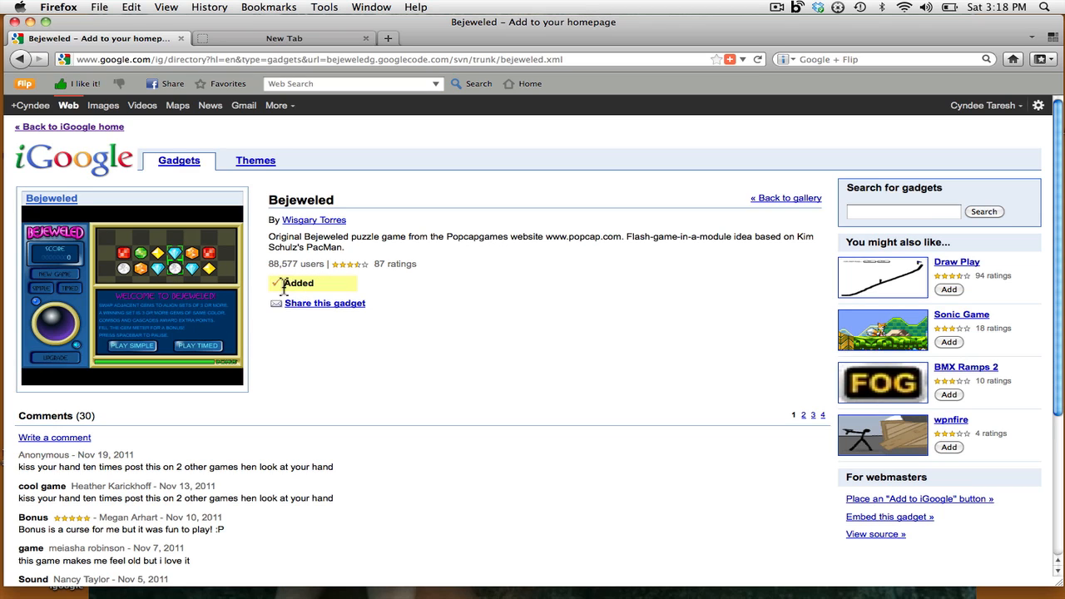
{"action": "left_click", "coordinate": [85, 129]}
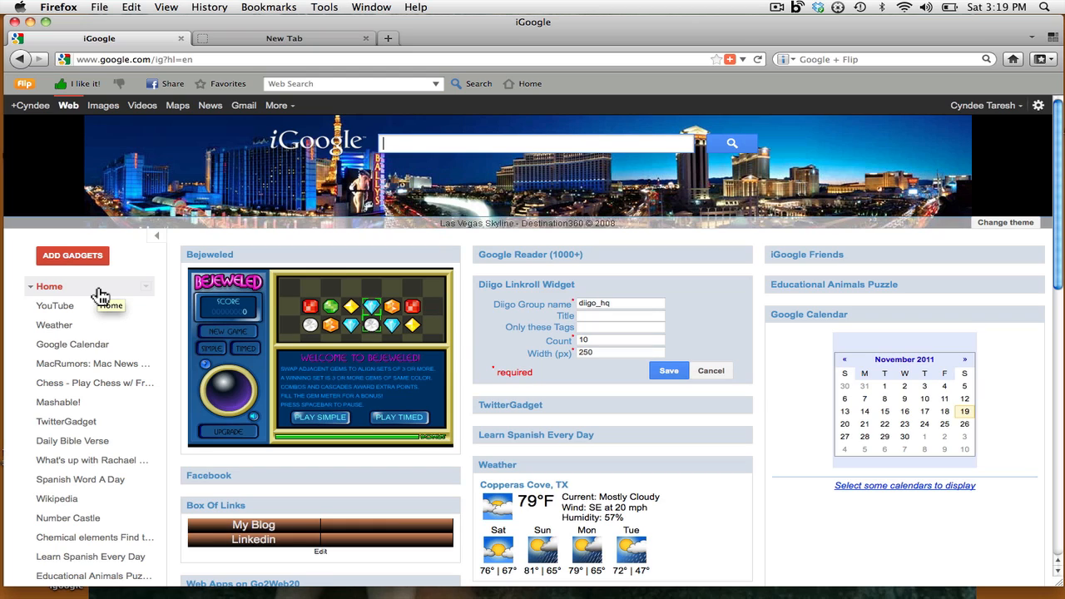
- Show the Home tab's dropdown menu of tab options
{"action": "left_click", "coordinate": [145, 290]}
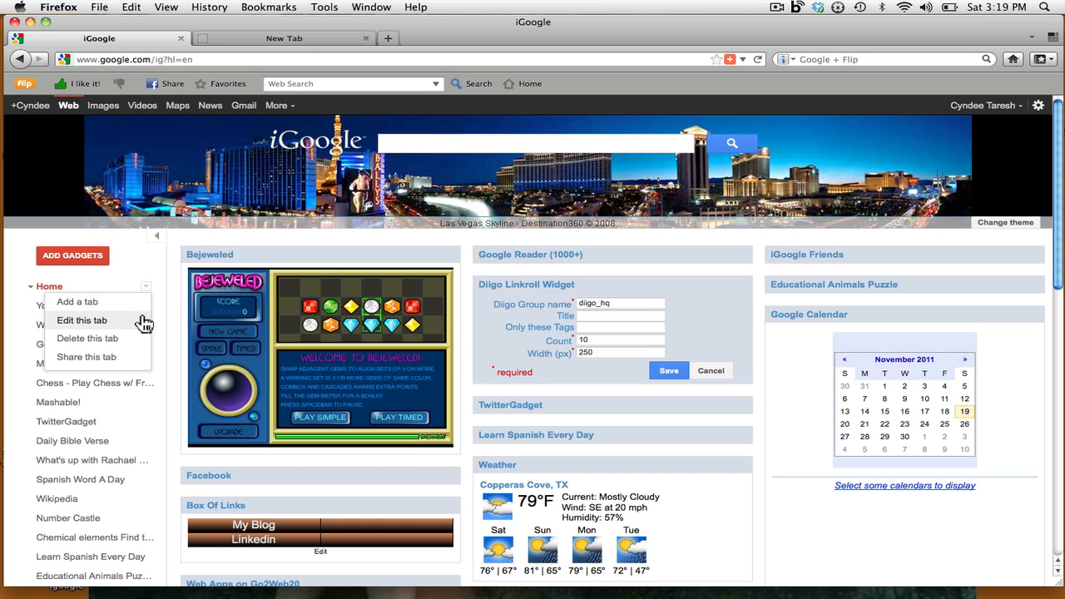
- Add a tab named 'Sports' with I'm feeling lucky checked to auto-fill ESPN and FOXSports feeds
{"action": "left_click", "coordinate": [88, 303]}
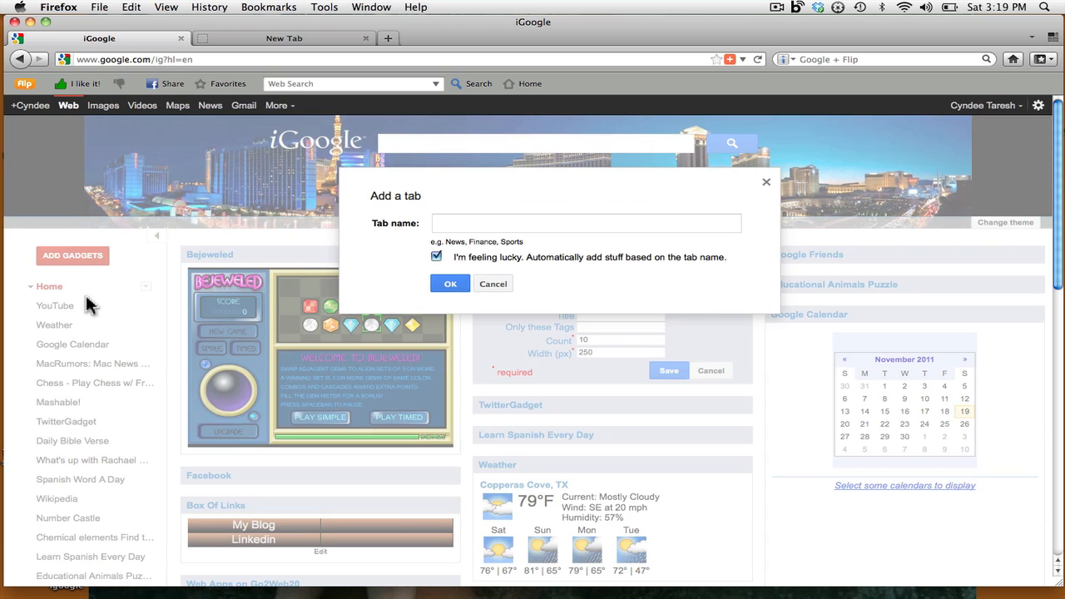
{"action": "left_click", "coordinate": [508, 221]}
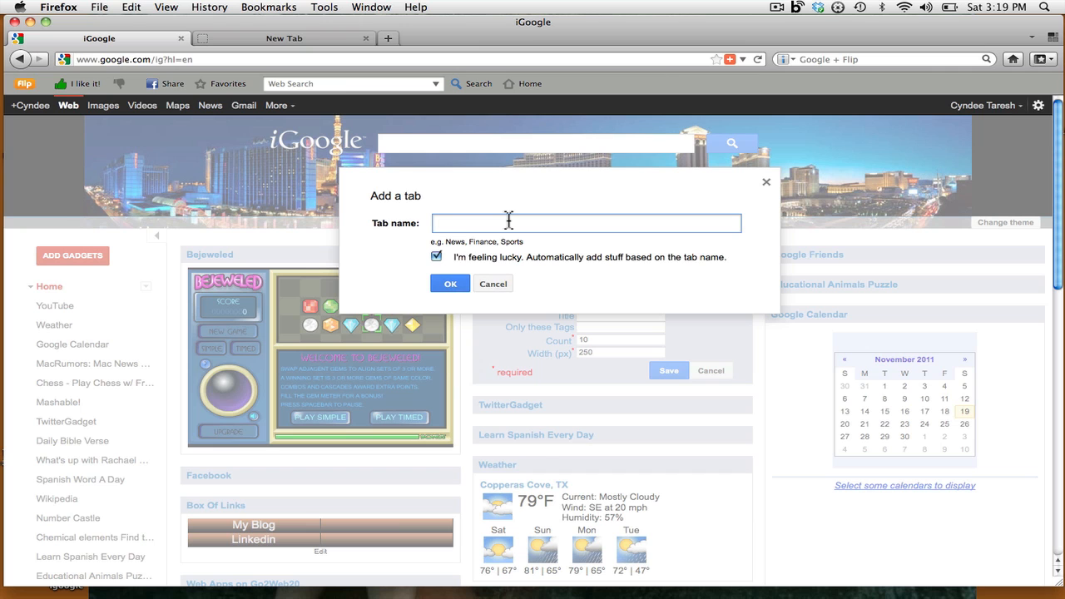
{"action": "type", "text": "Sport"}
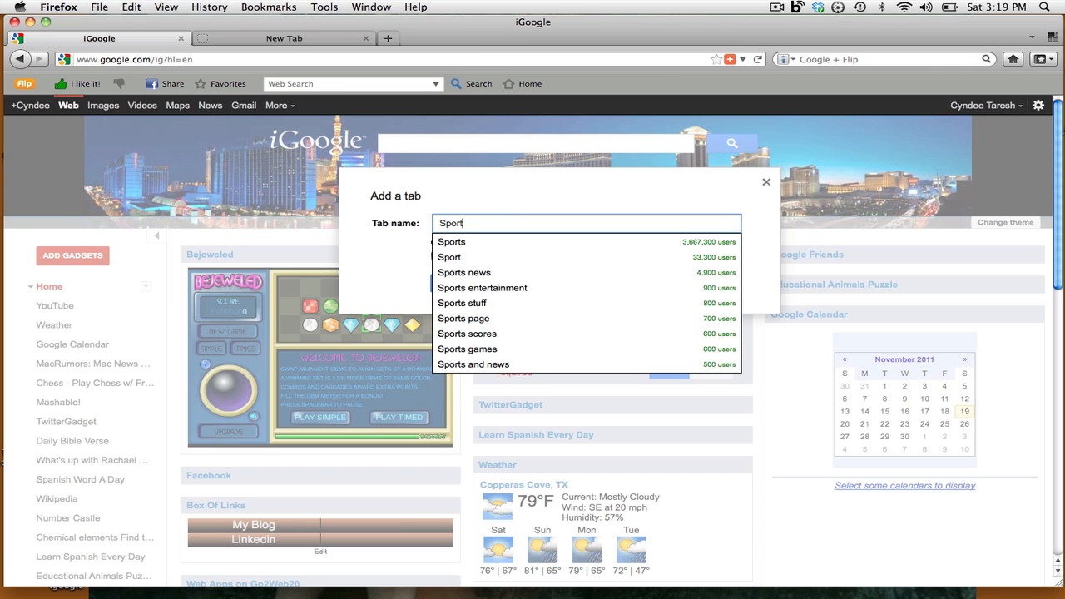
{"action": "type", "text": "s"}
{"action": "key", "text": "Return"}
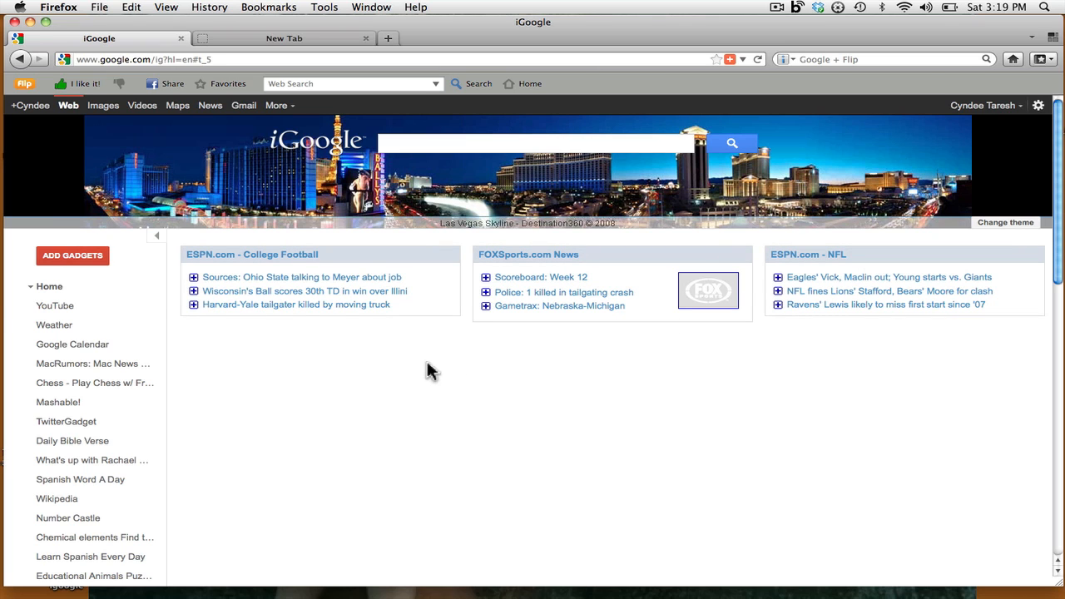
- Review the Sports tab's ESPN and FOXSports feeds, then go back to the Home tab
{"action": "scroll", "coordinate": [81, 382], "scroll_direction": "down", "scroll_amount": 10}
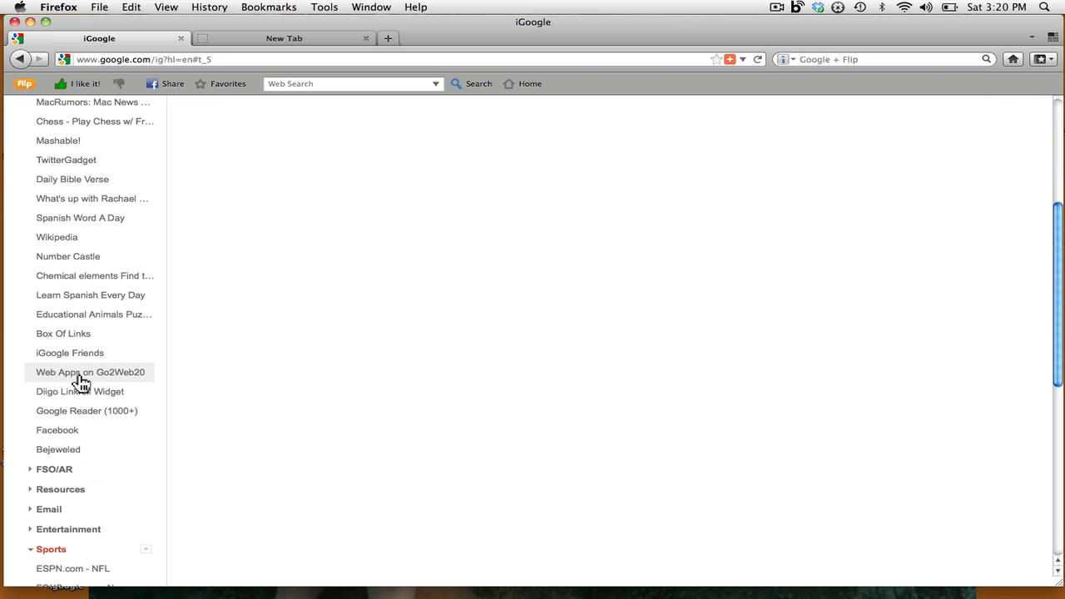
{"action": "scroll", "coordinate": [81, 382], "scroll_direction": "down", "scroll_amount": 2}
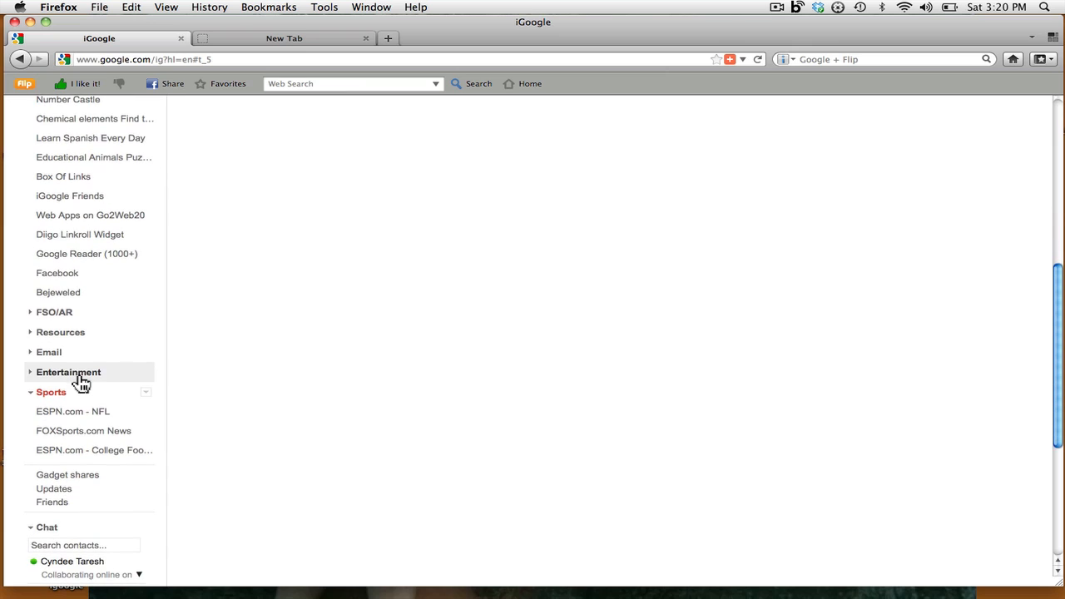
{"action": "scroll", "coordinate": [81, 381], "scroll_direction": "up", "scroll_amount": 10}
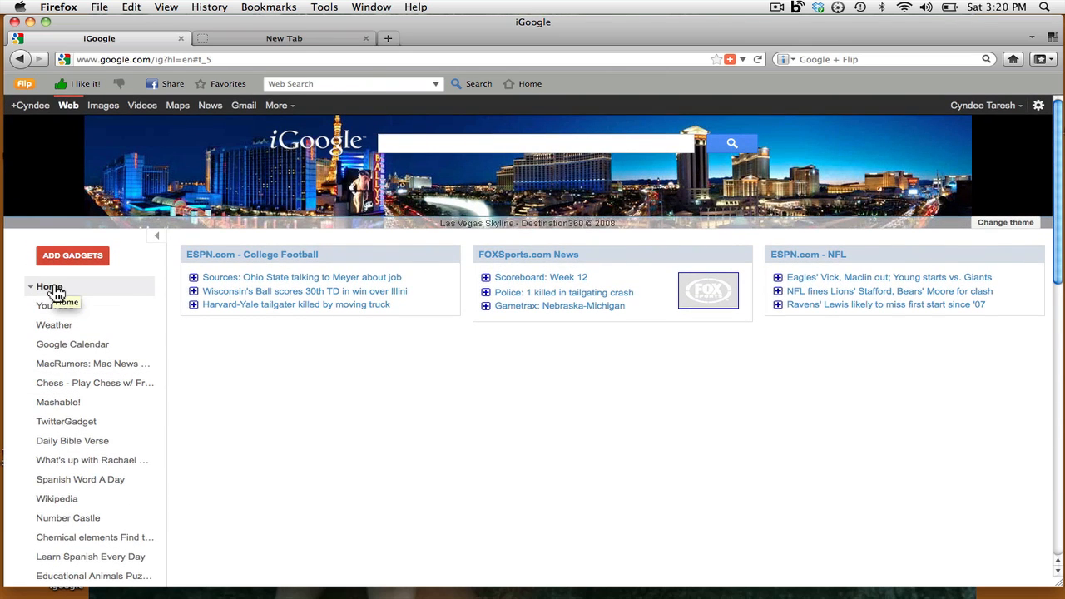
{"action": "scroll", "coordinate": [57, 293], "scroll_direction": "down", "scroll_amount": 10}
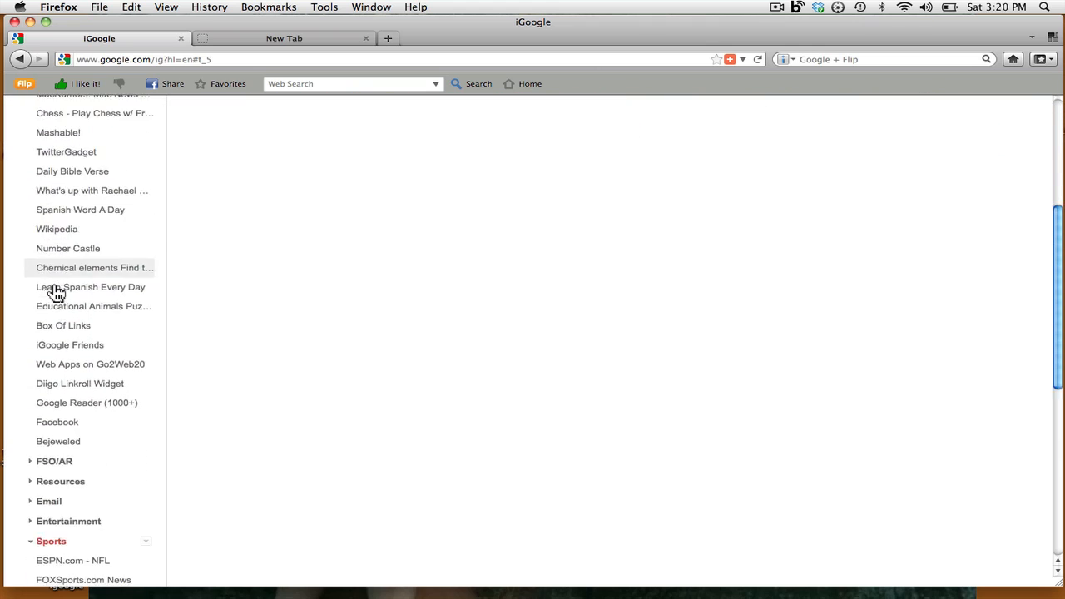
{"action": "scroll", "coordinate": [55, 291], "scroll_direction": "down", "scroll_amount": 3}
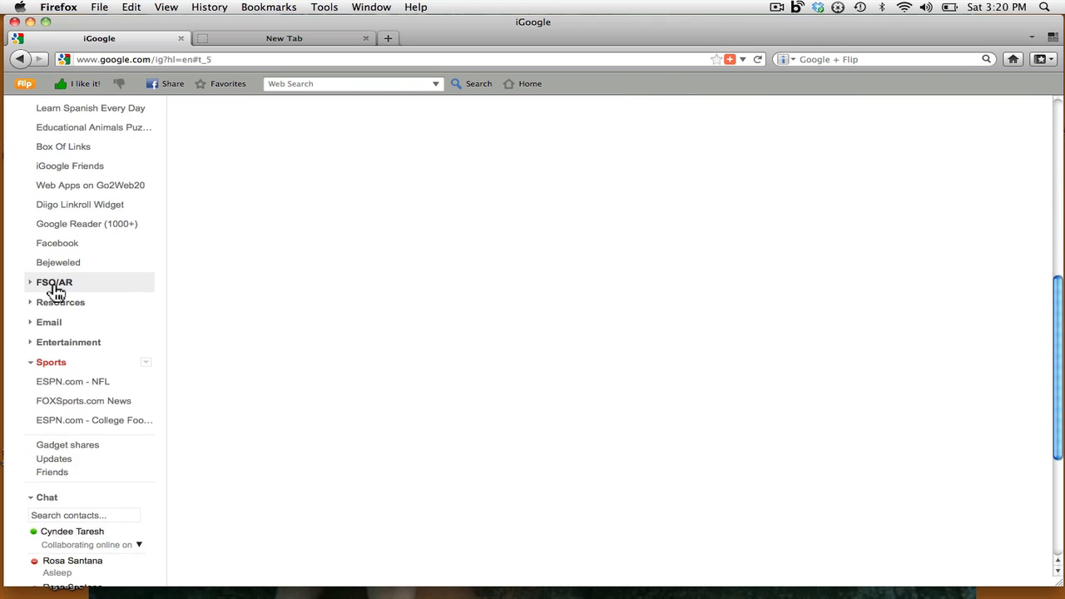
{"action": "scroll", "coordinate": [56, 291], "scroll_direction": "down", "scroll_amount": 1}
{"action": "scroll", "coordinate": [55, 293], "scroll_direction": "down", "scroll_amount": 3}
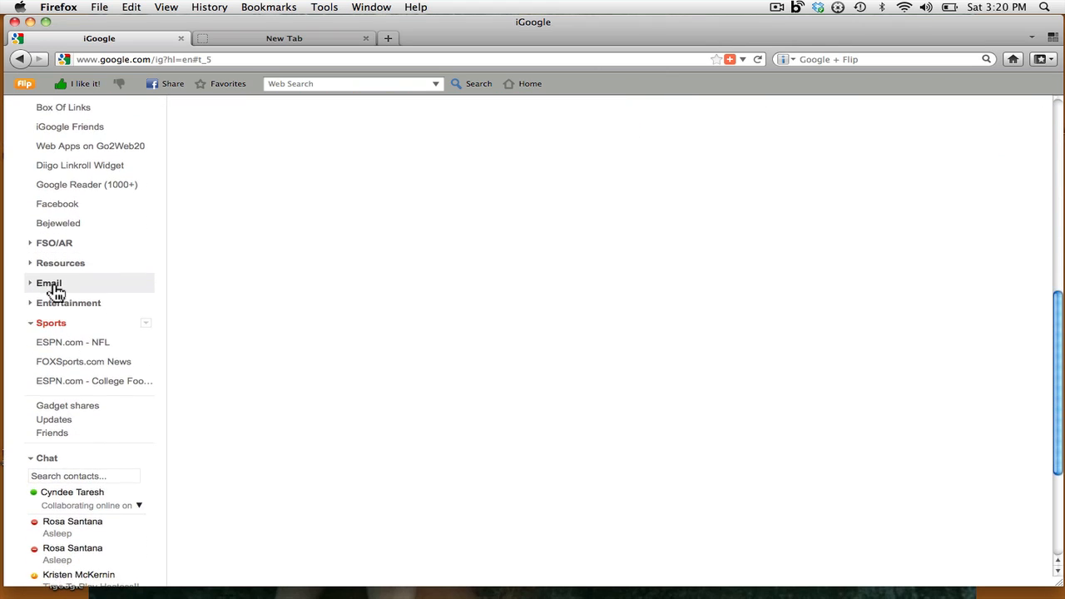
{"action": "scroll", "coordinate": [55, 293], "scroll_direction": "down", "scroll_amount": 2}
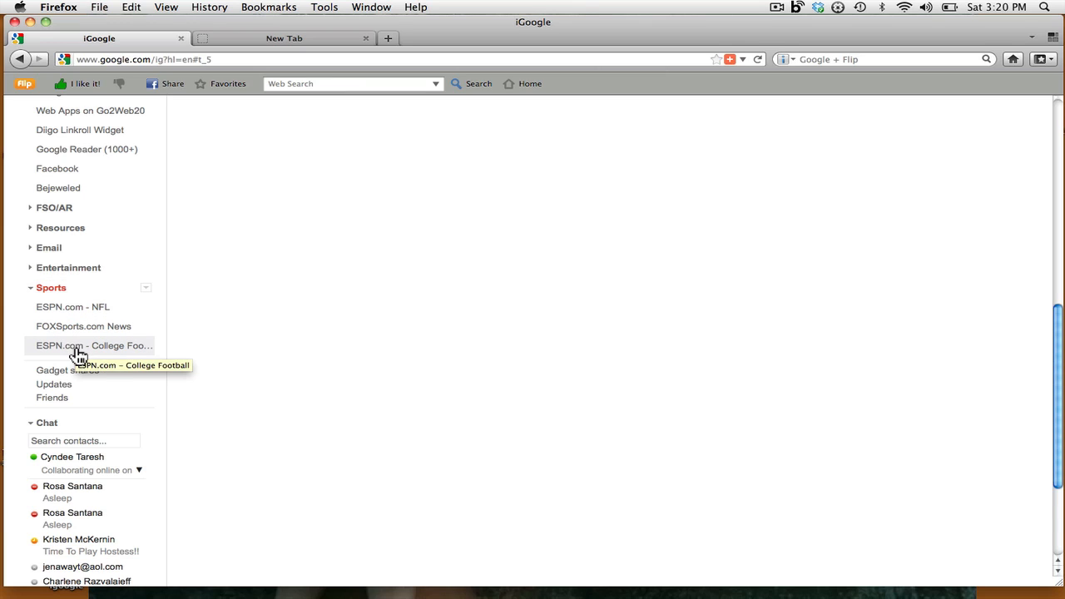
{"action": "scroll", "coordinate": [78, 352], "scroll_direction": "up", "scroll_amount": 10}
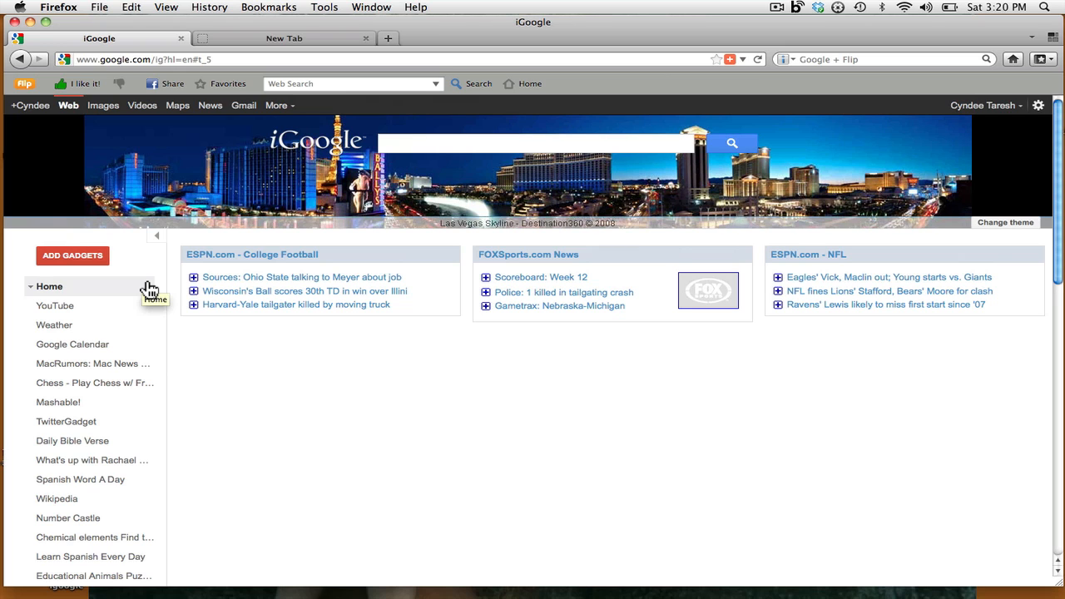
{"action": "scroll", "coordinate": [148, 288], "scroll_direction": "down", "scroll_amount": 10}
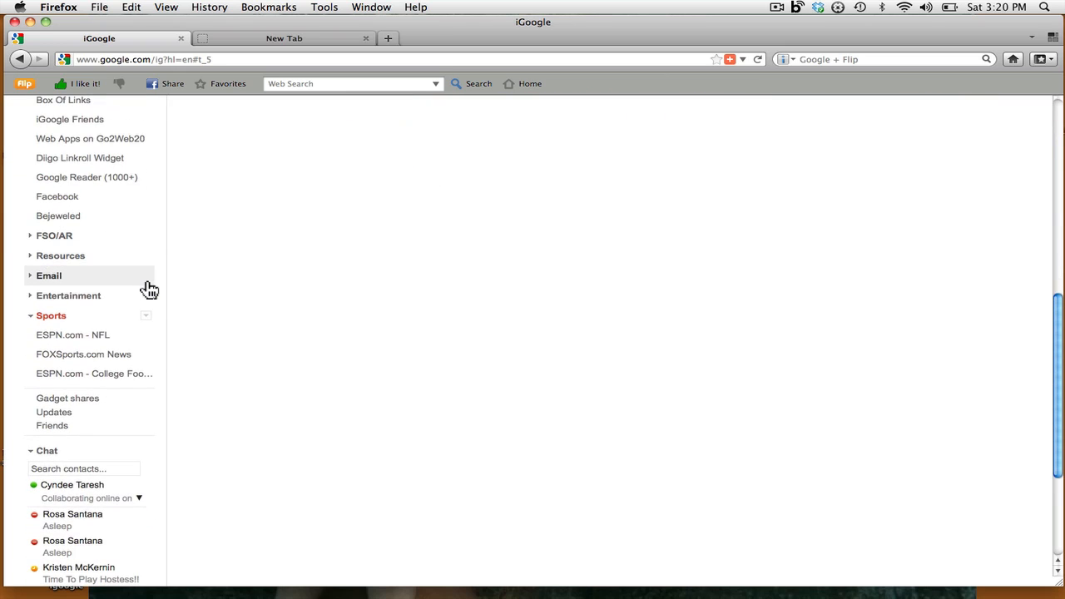
{"action": "scroll", "coordinate": [148, 287], "scroll_direction": "up", "scroll_amount": 10}
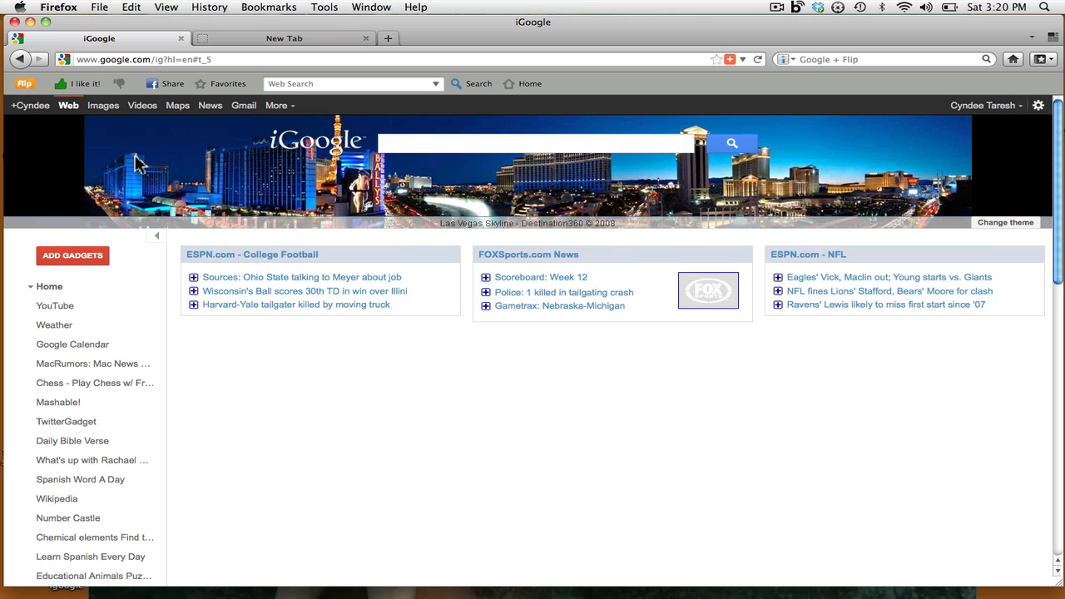
{"action": "left_click", "coordinate": [49, 287]}
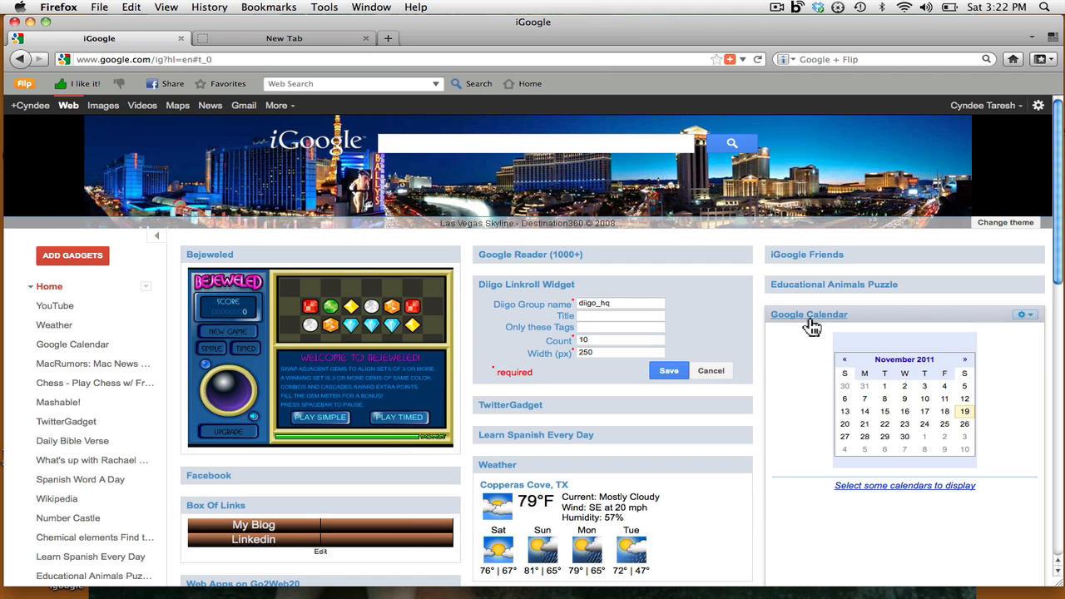
{"action": "scroll", "coordinate": [757, 446], "scroll_direction": "down", "scroll_amount": 5}
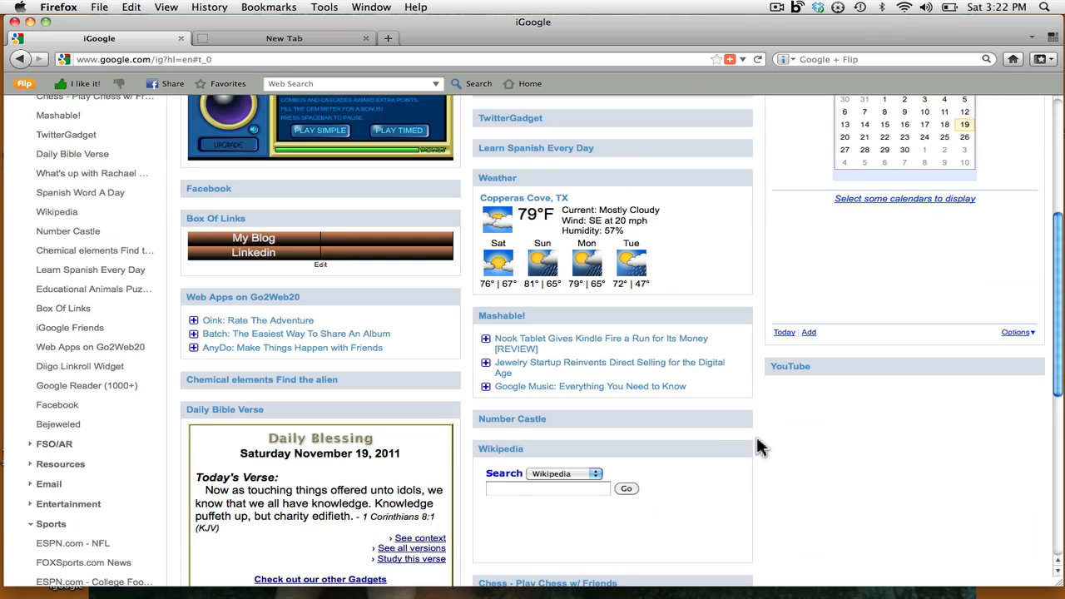
{"action": "scroll", "coordinate": [757, 447], "scroll_direction": "up", "scroll_amount": 2}
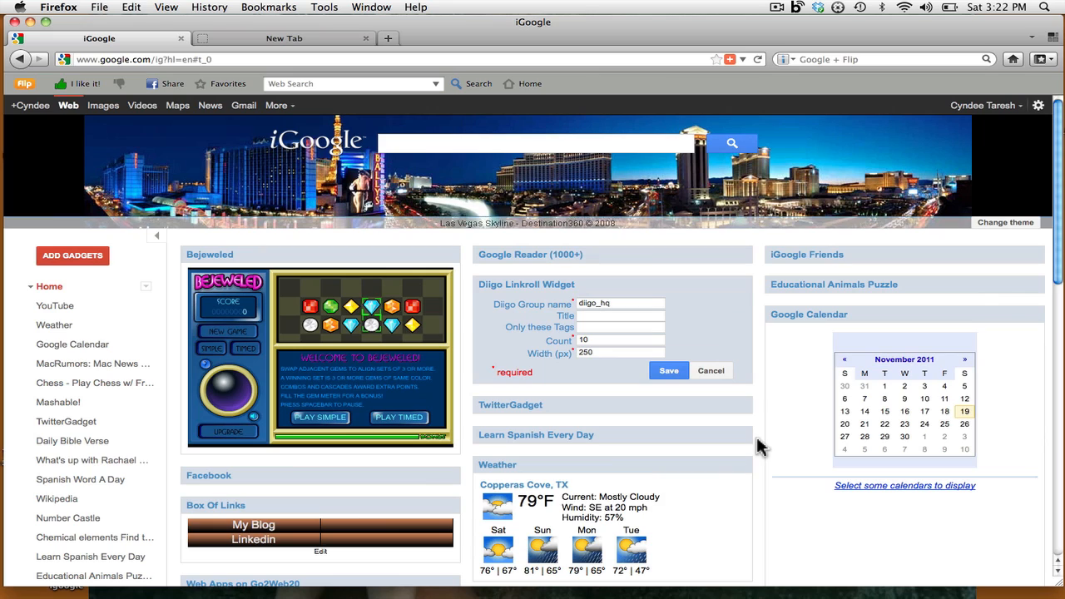